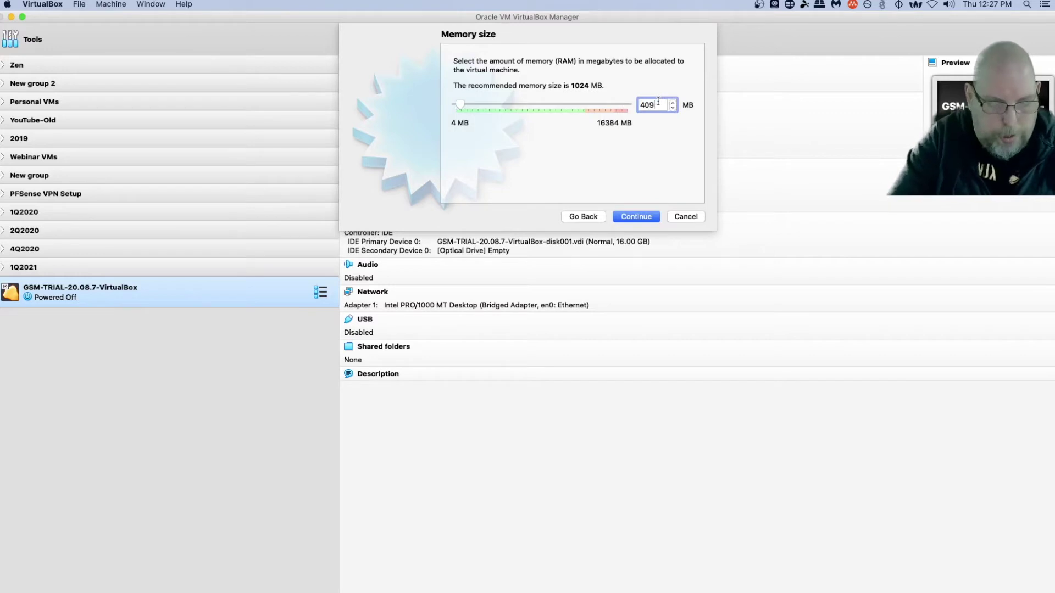
- Keep 4096 MB memory and create a new dynamically stored 30 GB VDI hard disk
{"action": "left_click", "coordinate": [637, 217]}
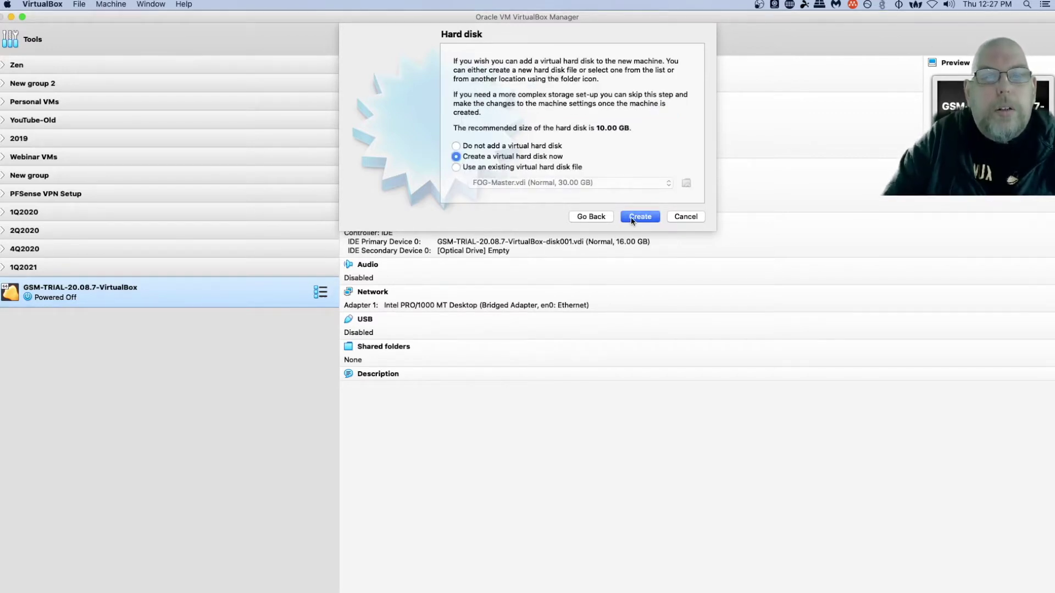
{"action": "left_click", "coordinate": [635, 216]}
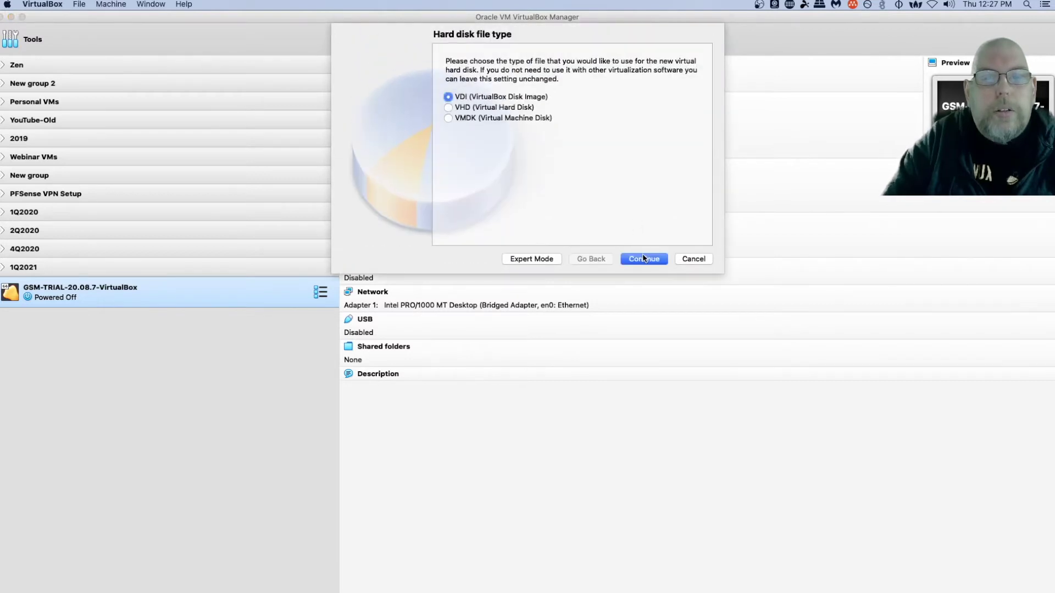
{"action": "left_click", "coordinate": [643, 260]}
{"action": "left_click", "coordinate": [637, 260]}
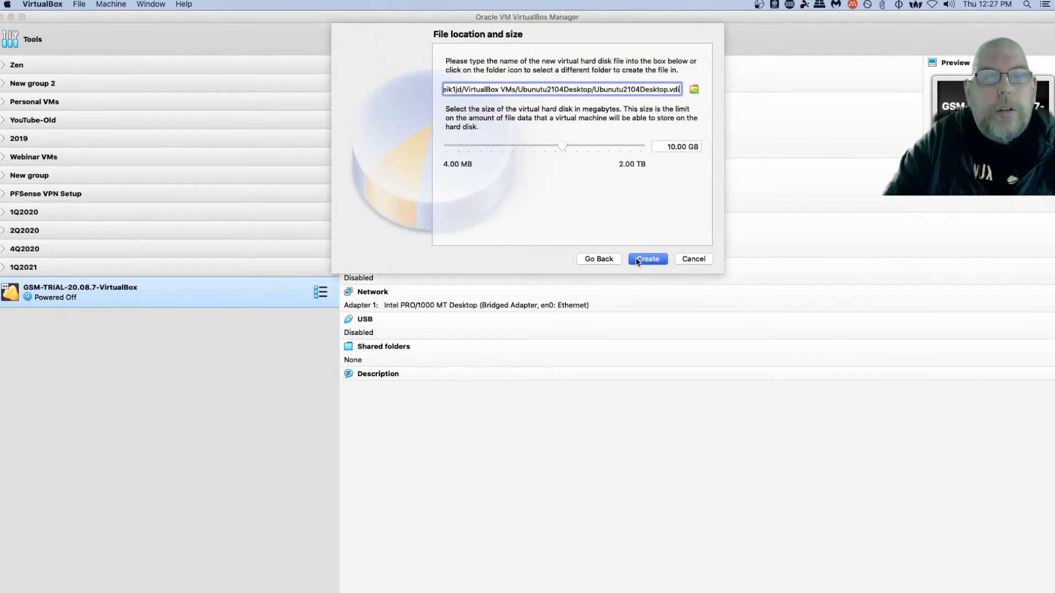
{"action": "left_click", "coordinate": [662, 148]}
{"action": "key", "text": "Delete"}
{"action": "type", "text": "3"}
{"action": "left_click", "coordinate": [654, 259]}
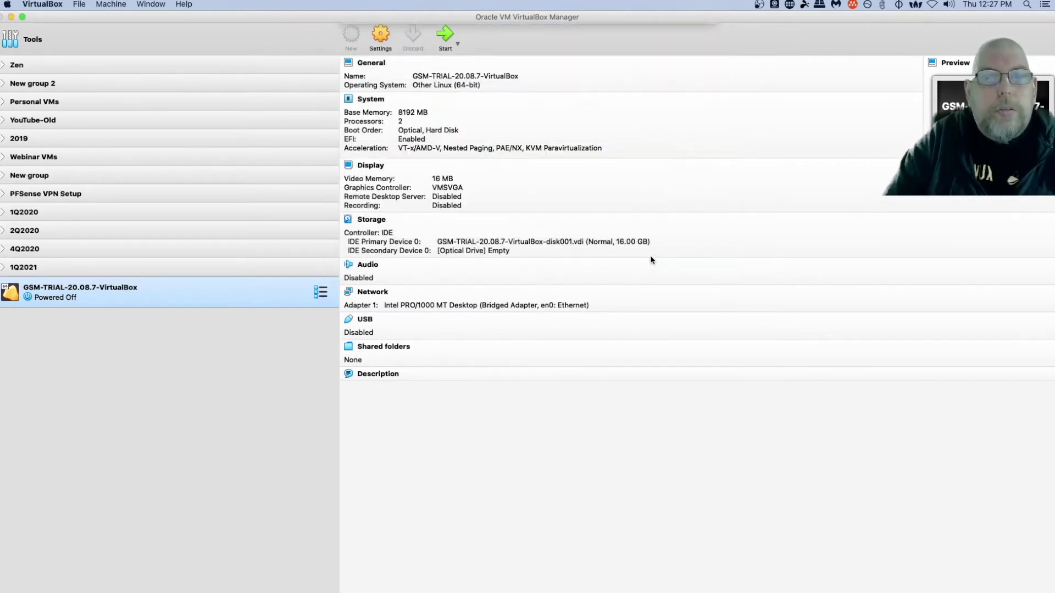
- In the VM's settings, untick Floppy boot, use 2 CPUs with PAE/NX, and set 128 MB video memory
{"action": "left_click", "coordinate": [375, 35]}
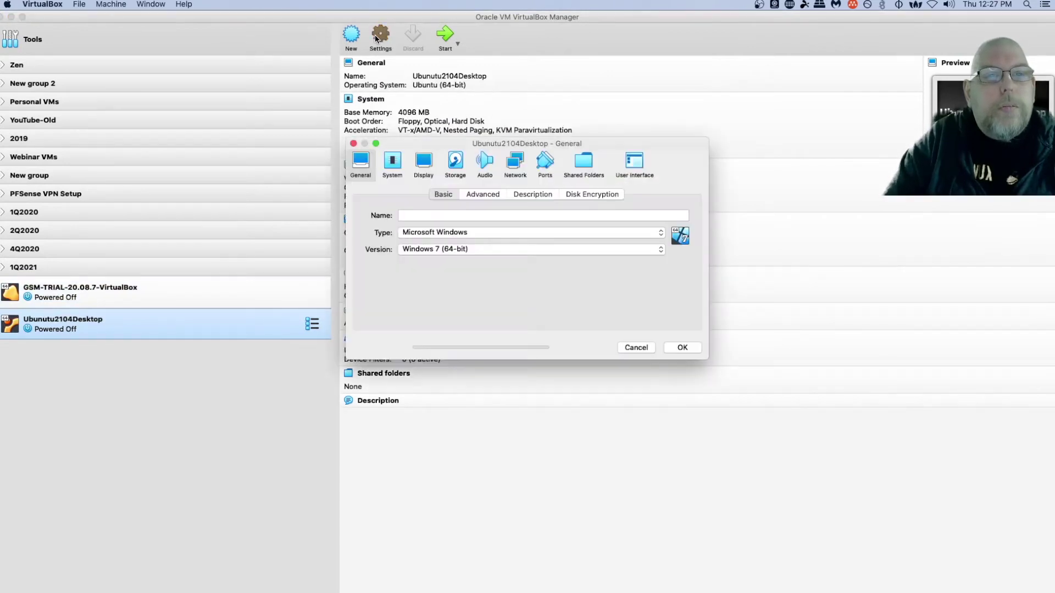
{"action": "left_click", "coordinate": [388, 164]}
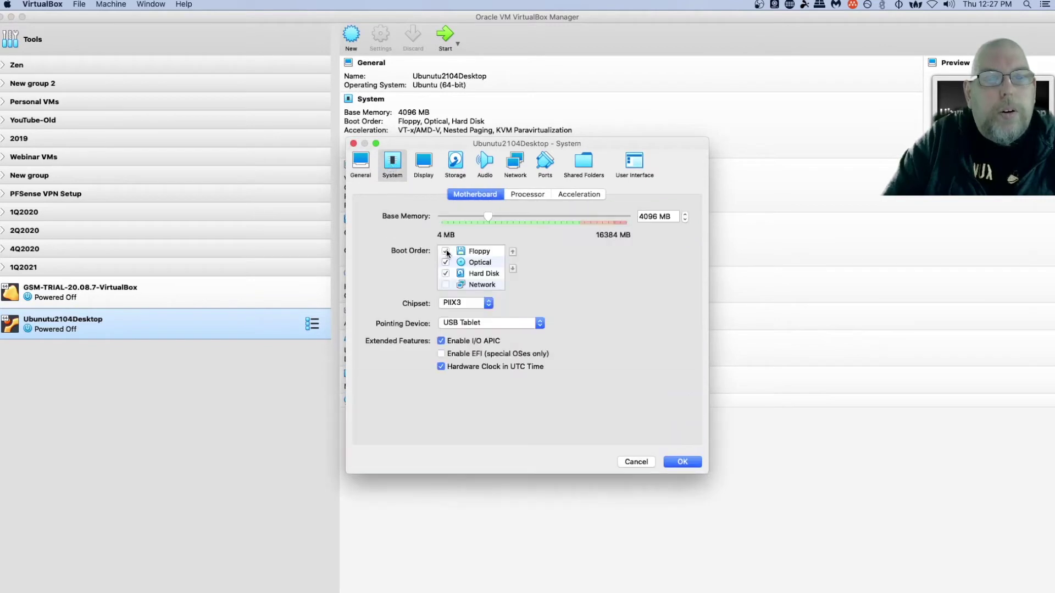
{"action": "left_click", "coordinate": [446, 252]}
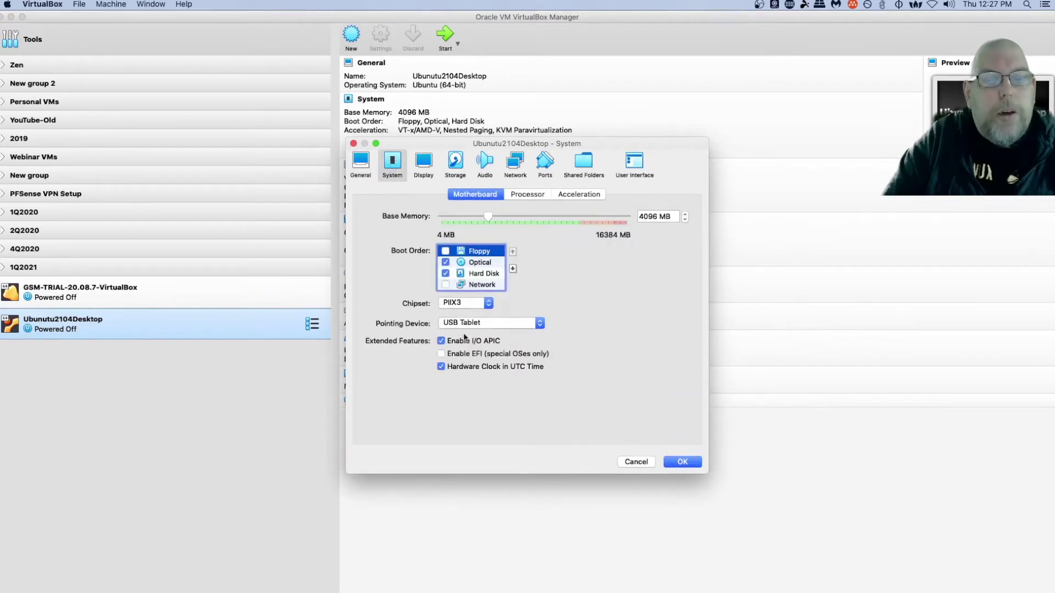
{"action": "left_click", "coordinate": [516, 196]}
{"action": "left_click", "coordinate": [685, 214]}
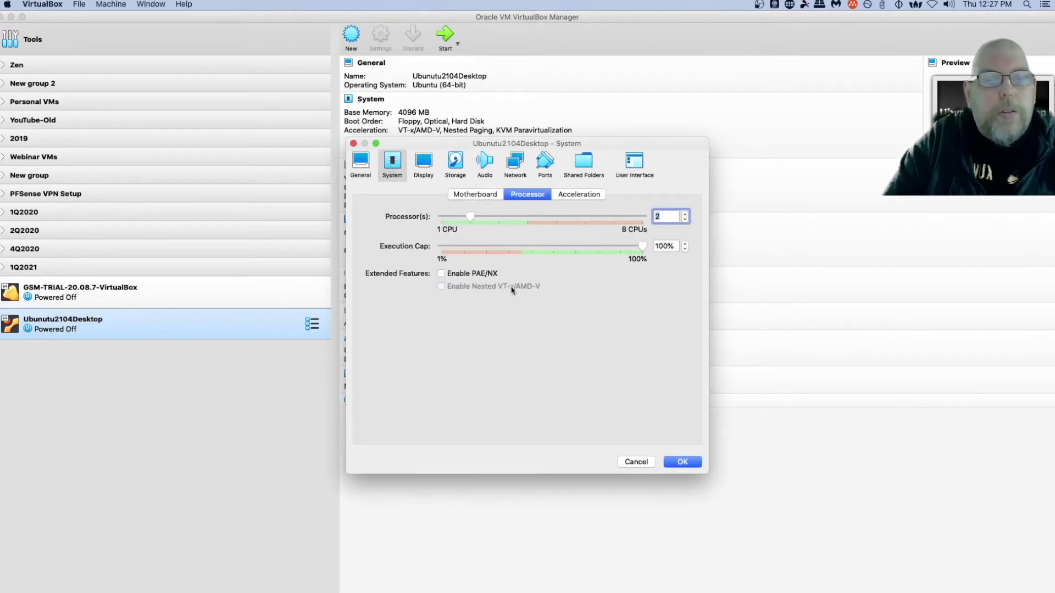
{"action": "left_click", "coordinate": [458, 274]}
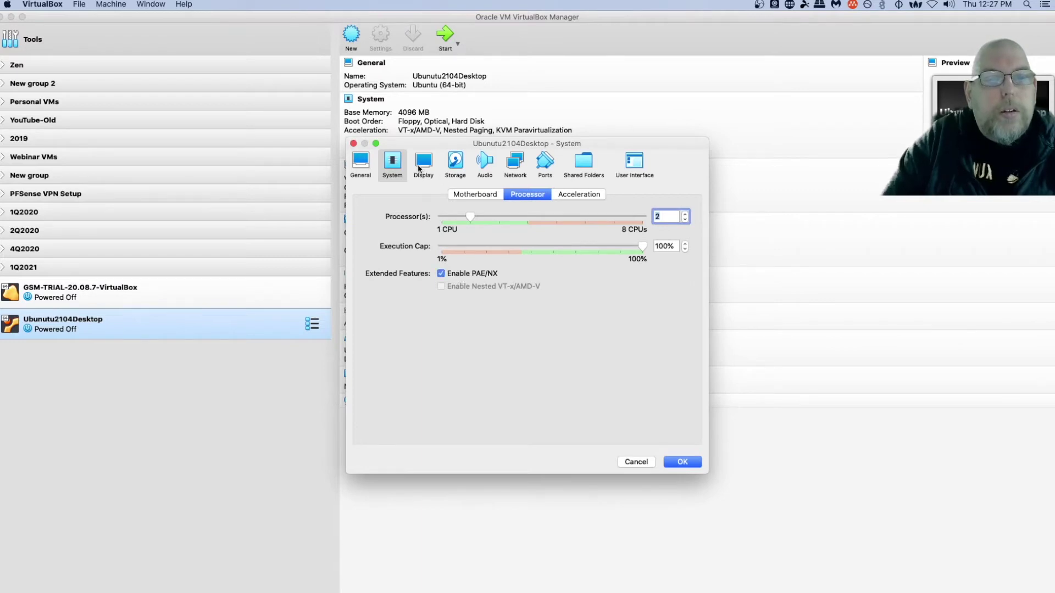
{"action": "left_click", "coordinate": [419, 168]}
{"action": "left_click_drag", "start_coordinate": [467, 216], "coordinate": [636, 216]}
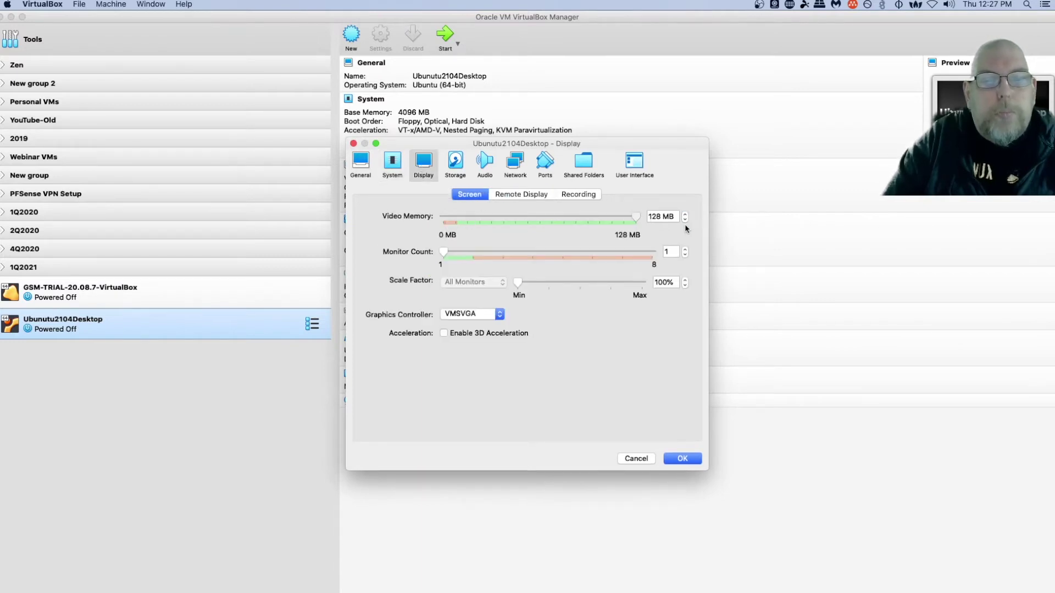
- Enable 3D acceleration and load ubuntu-21.04-desktop-amd64.iso into the empty optical drive
{"action": "left_click", "coordinate": [444, 333]}
{"action": "left_click", "coordinate": [461, 165]}
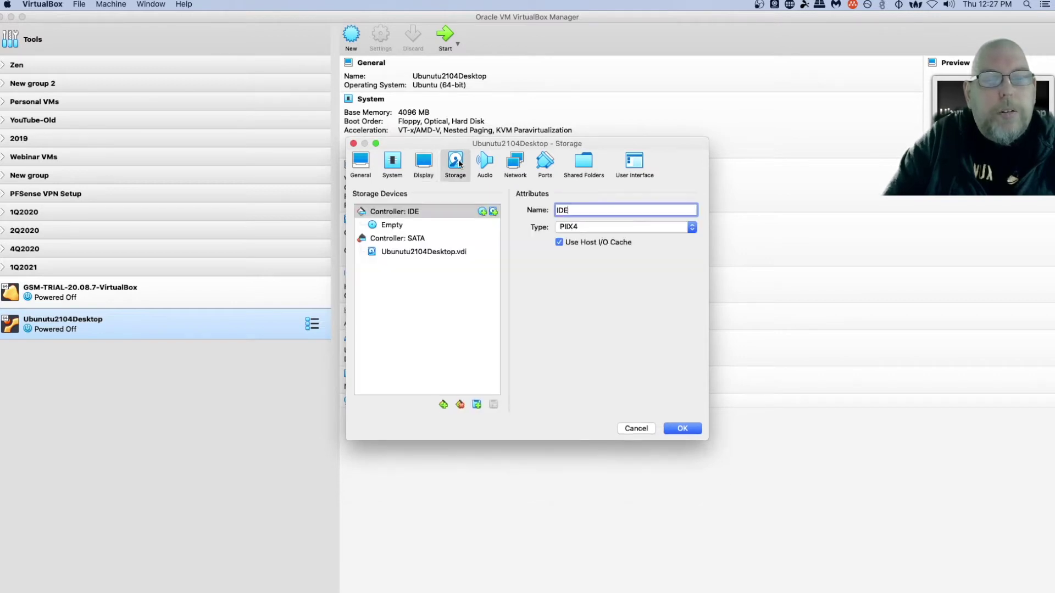
{"action": "left_click", "coordinate": [397, 226]}
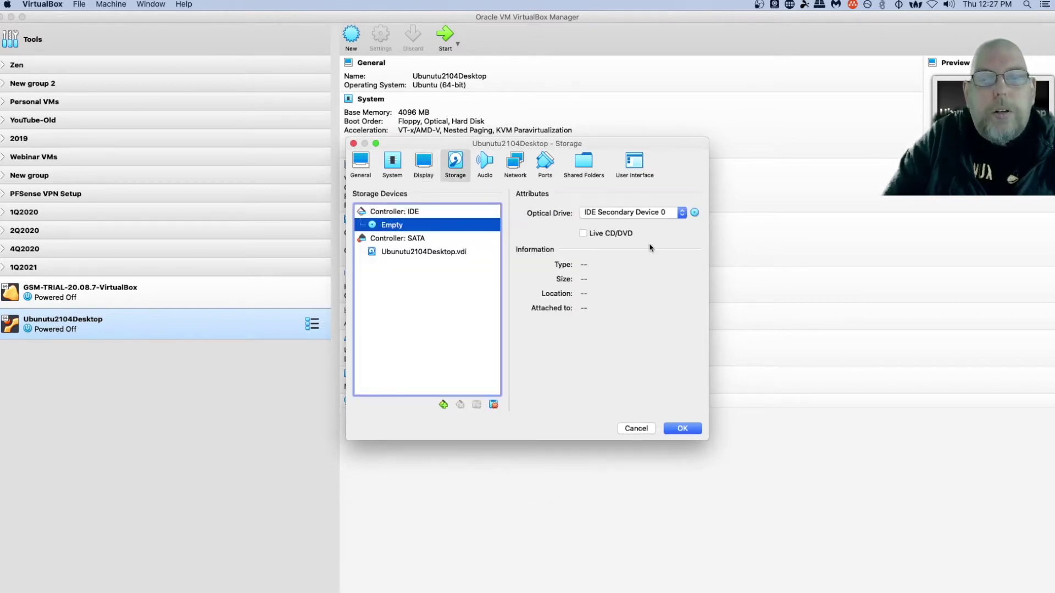
{"action": "left_click", "coordinate": [695, 214]}
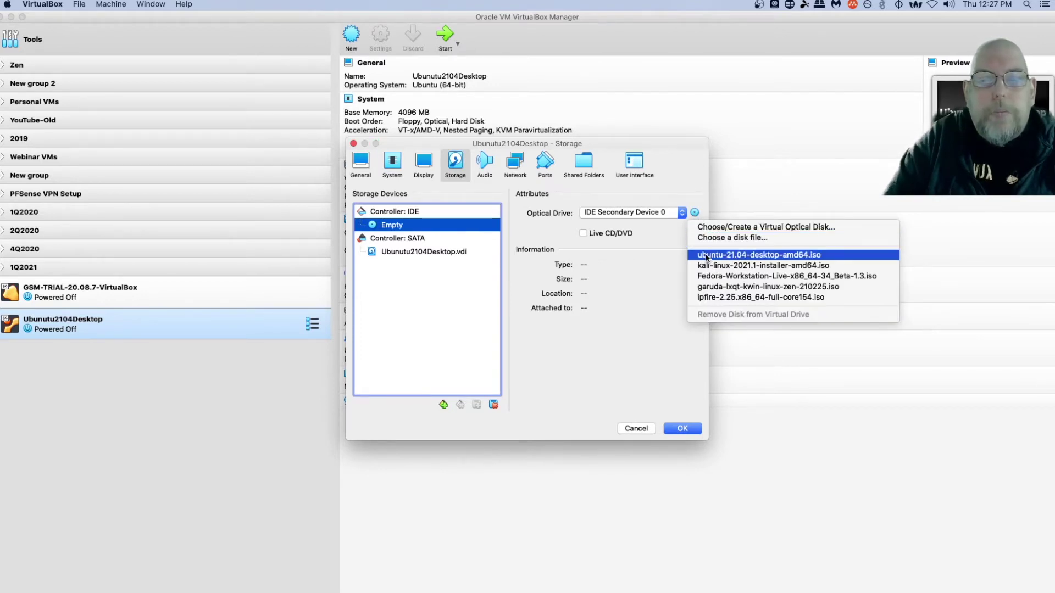
{"action": "left_click", "coordinate": [708, 255]}
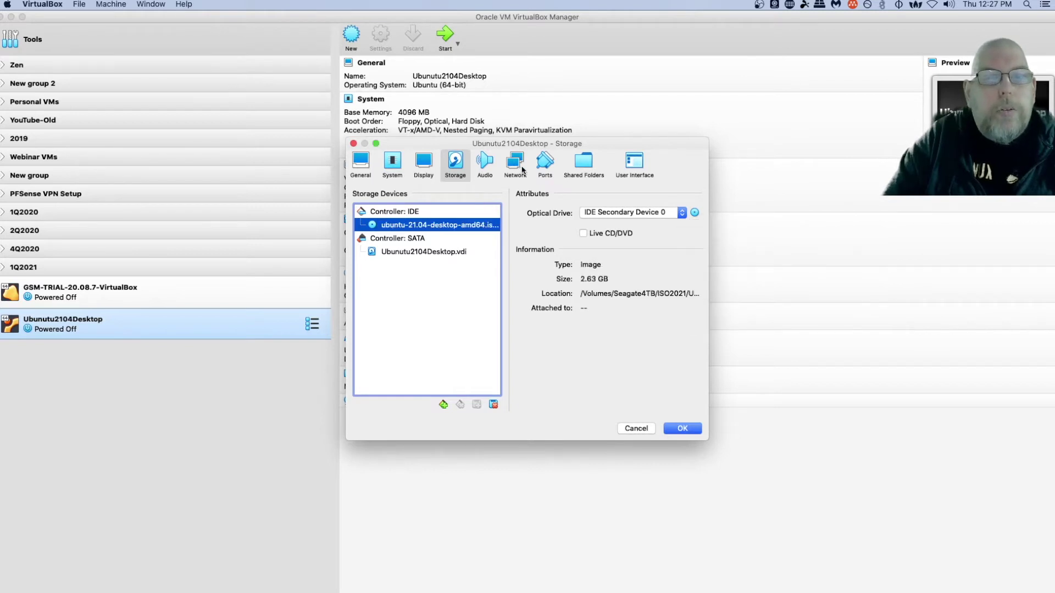
- Attach the network adapter as Bridged Adapter
{"action": "left_click", "coordinate": [515, 163]}
{"action": "left_click", "coordinate": [486, 232]}
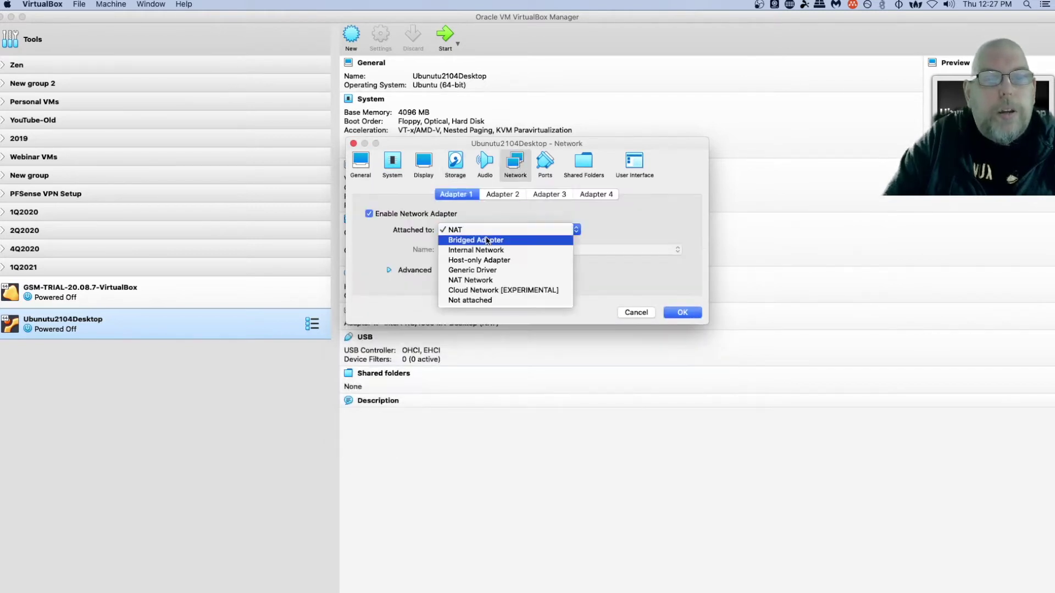
{"action": "left_click", "coordinate": [486, 238]}
- Save the settings, start the VM, and boot the Ubuntu entry from the GRUB menu
{"action": "left_click", "coordinate": [682, 312]}
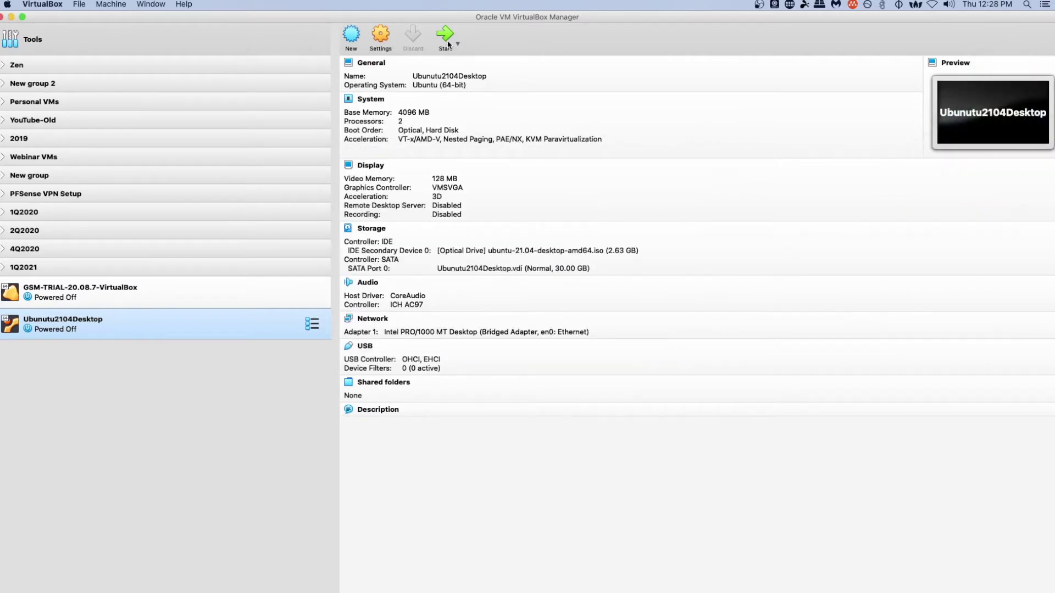
{"action": "left_click", "coordinate": [447, 37]}
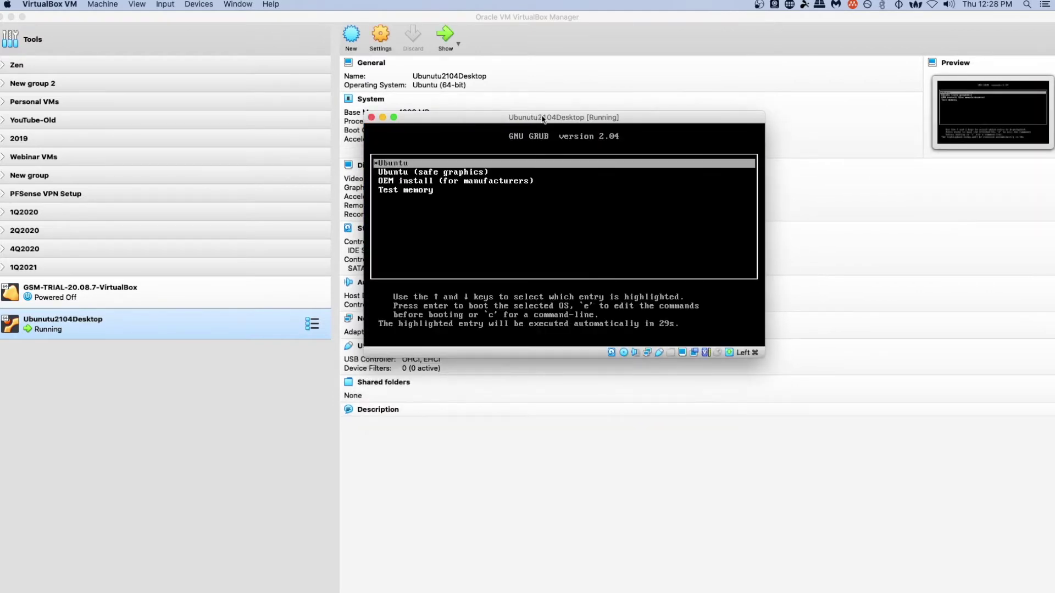
{"action": "key", "text": "Down"}
{"action": "key", "text": "Up"}
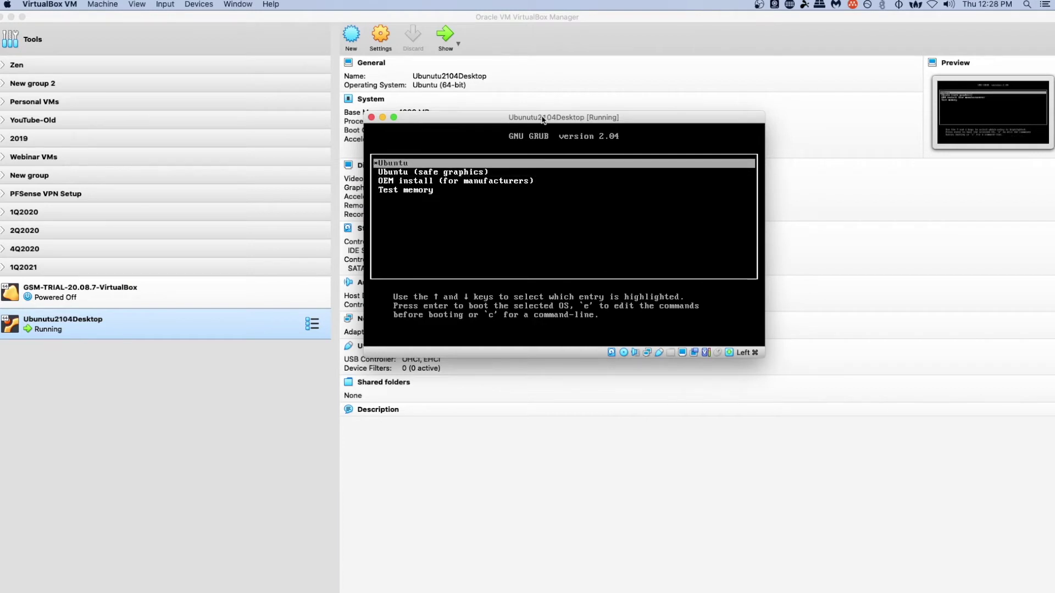
{"action": "key", "text": "Down"}
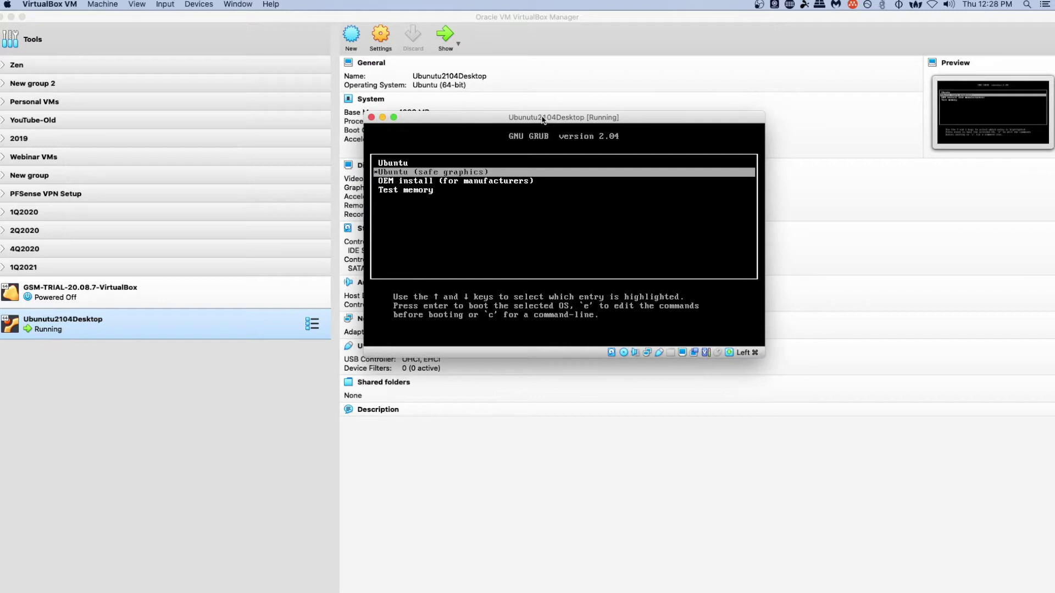
{"action": "key", "text": "Down"}
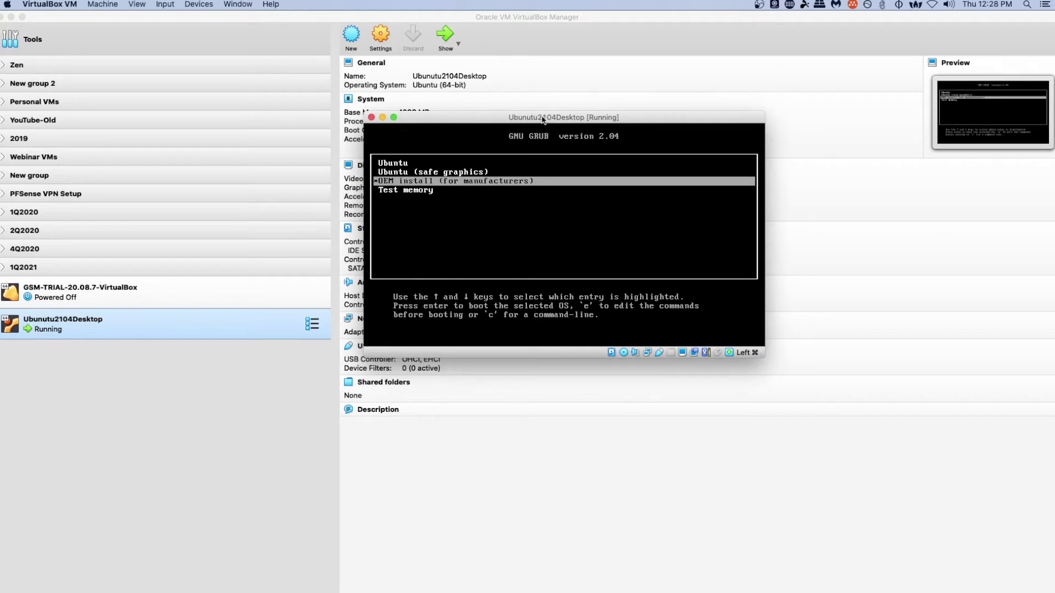
{"action": "key", "text": "Down"}
{"action": "key", "text": "Up"}
{"action": "key", "text": "Up"}
{"action": "key", "text": "Up"}
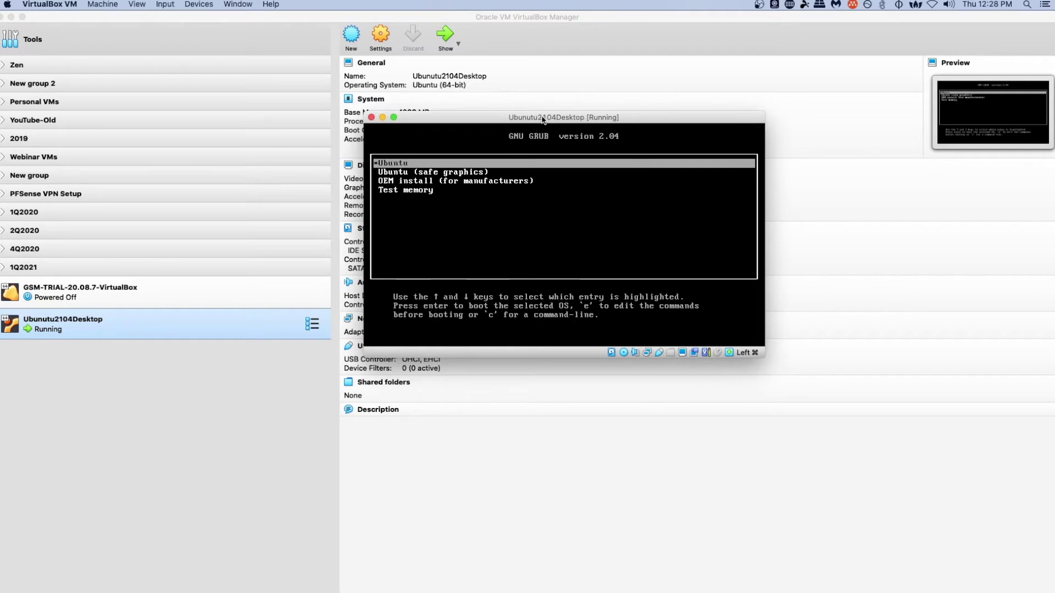
{"action": "key", "text": "Return"}
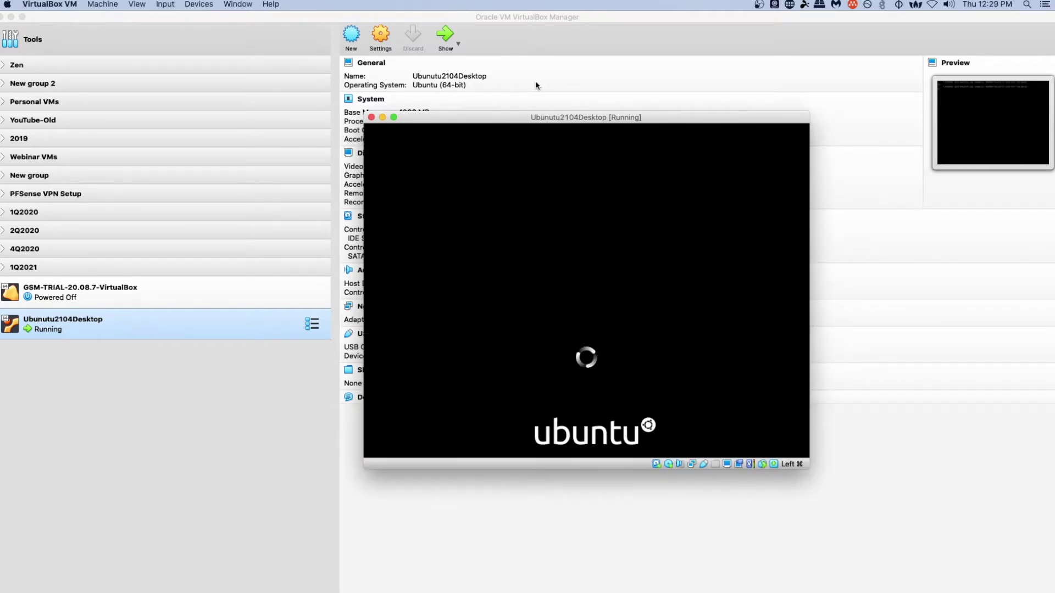
- Maximize the VM window to fill the screen while Ubuntu loads
{"action": "double_click", "coordinate": [509, 120]}
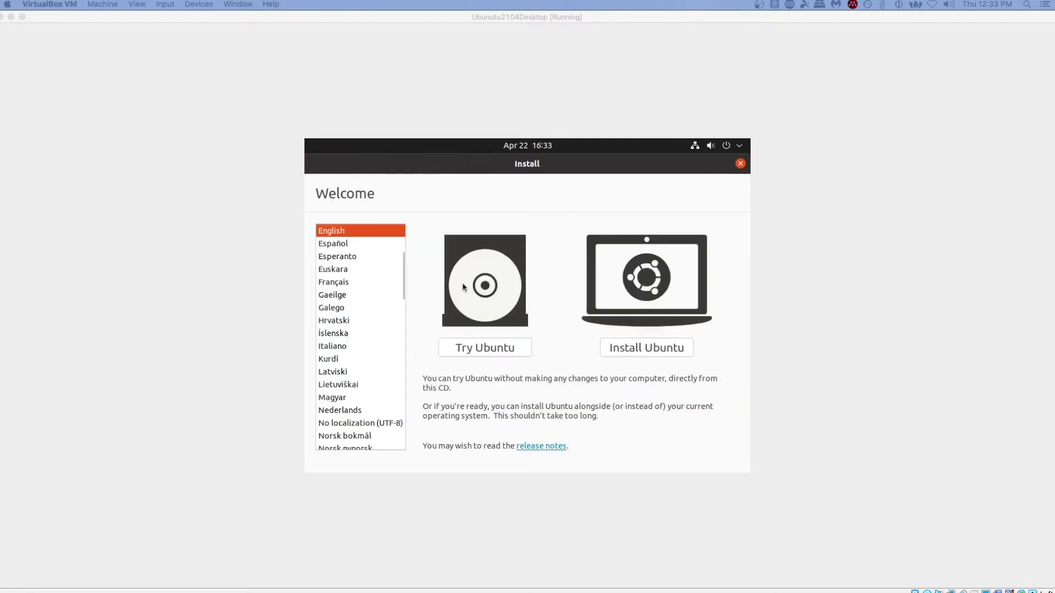
- Choose Install Ubuntu, keep the English (US) keyboard, and add third-party software to the normal installation
{"action": "left_click", "coordinate": [641, 351]}
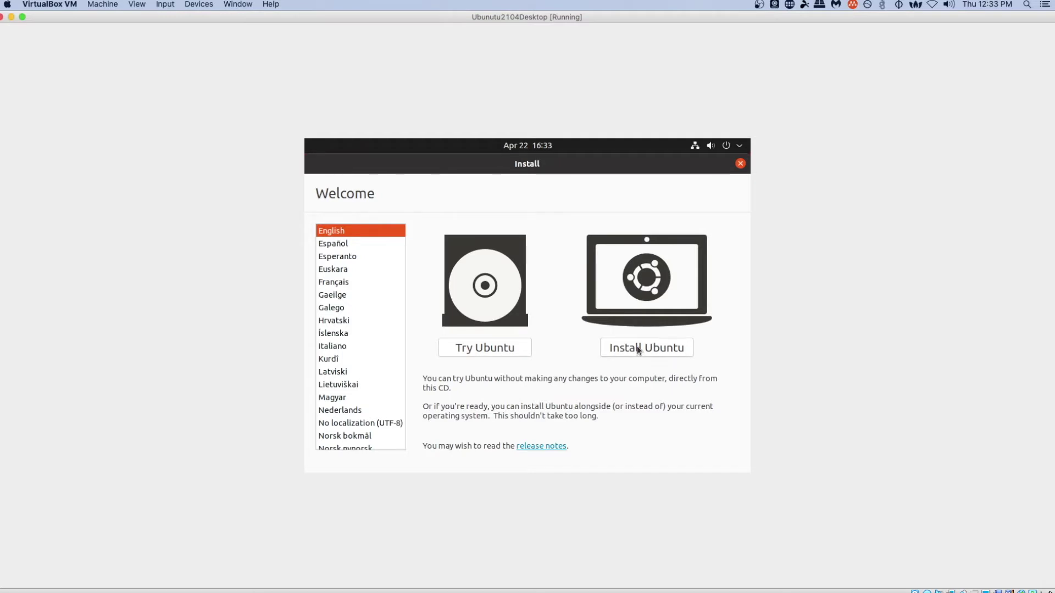
{"action": "left_click", "coordinate": [638, 350]}
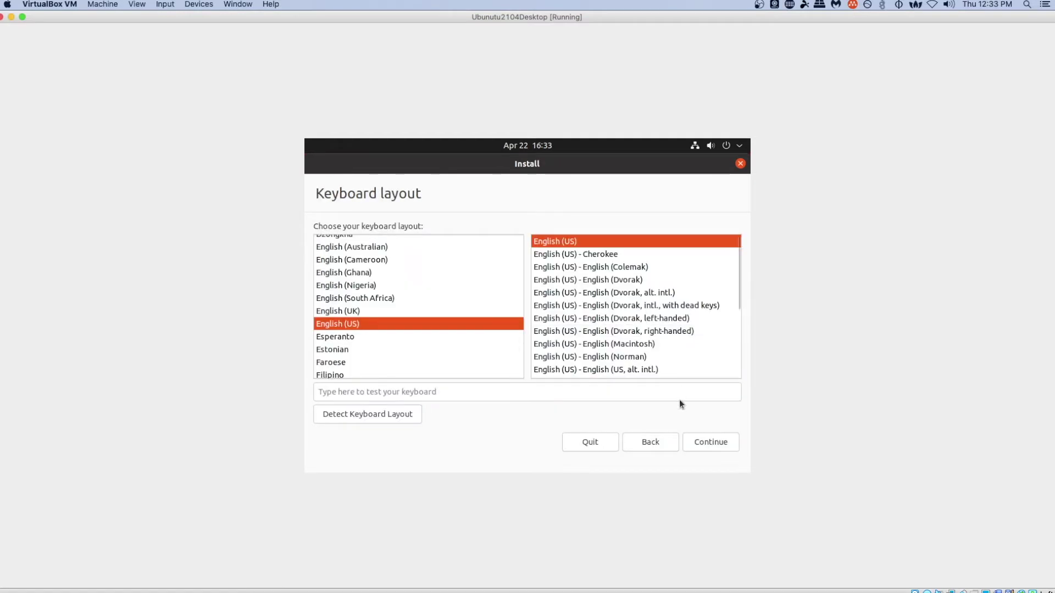
{"action": "left_click", "coordinate": [711, 443]}
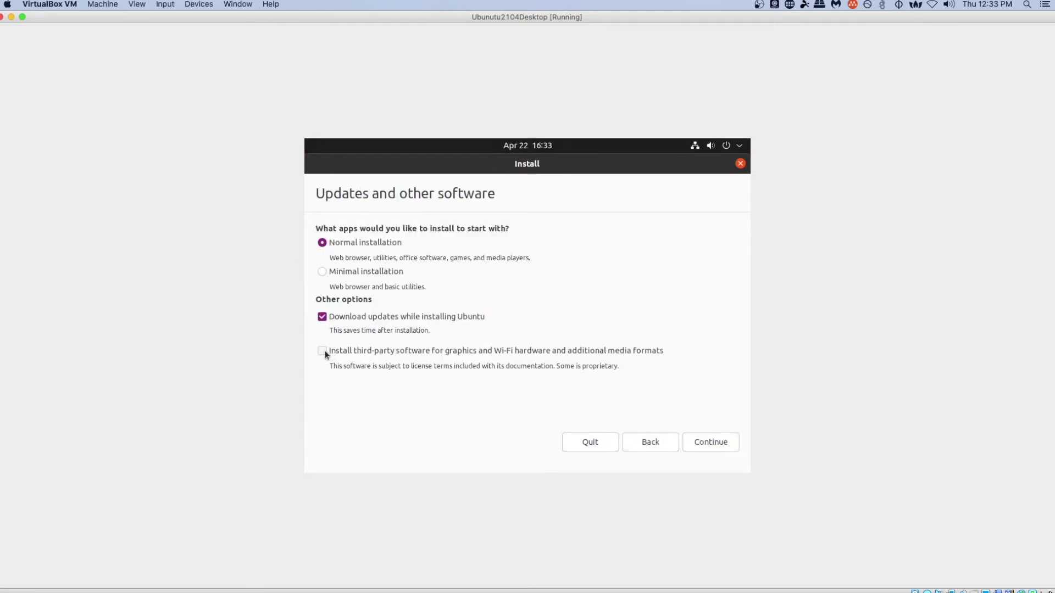
{"action": "left_click", "coordinate": [323, 351]}
{"action": "left_click", "coordinate": [719, 440]}
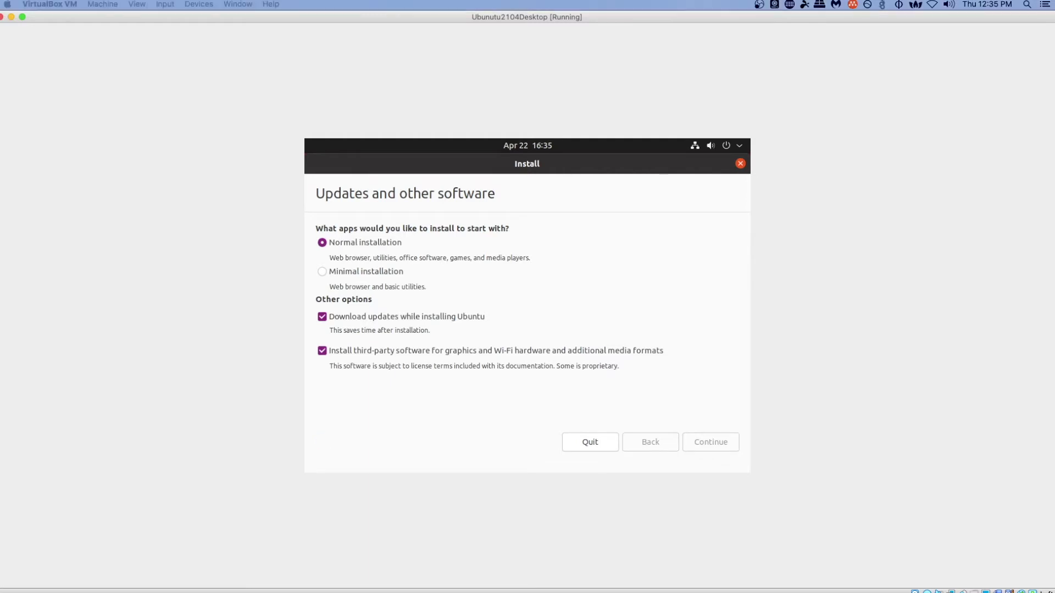
{"action": "key", "text": "Return"}
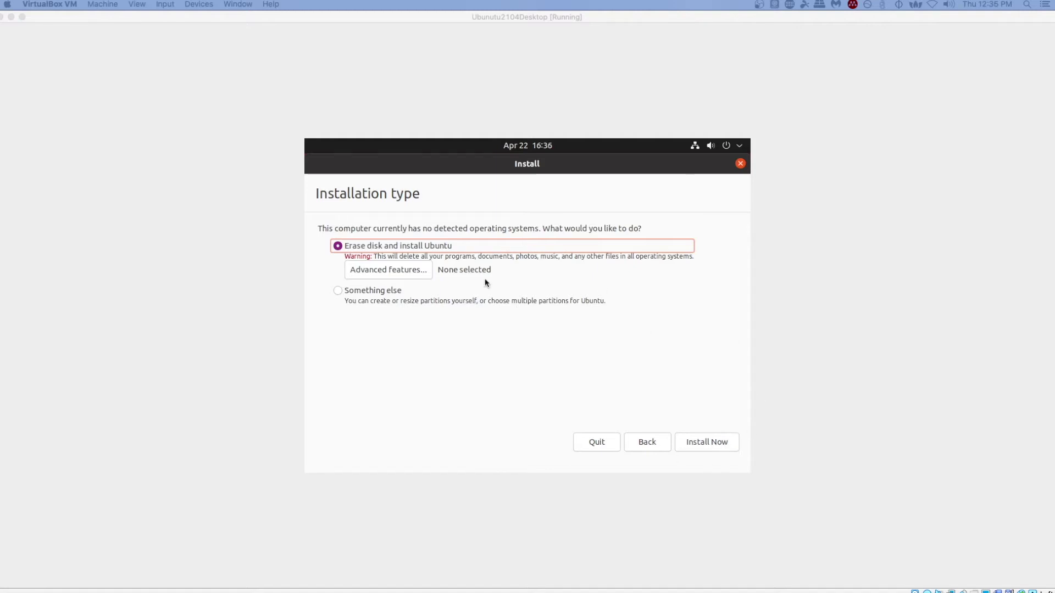
- Leave advanced partitioning unchanged, install with Erase disk, and confirm writing the changes to disk
{"action": "left_click", "coordinate": [405, 270]}
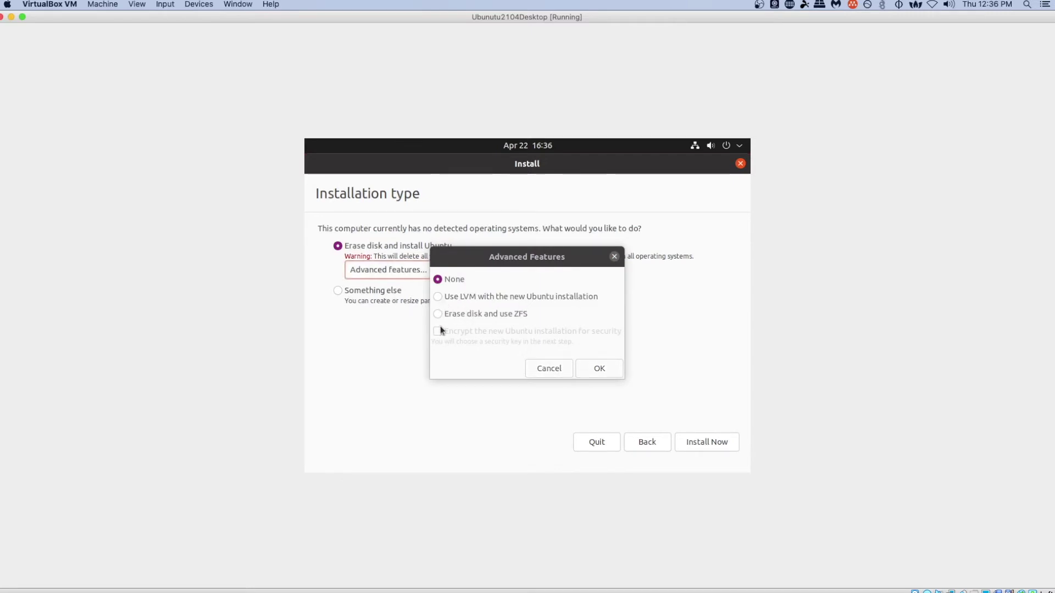
{"action": "left_click", "coordinate": [548, 368]}
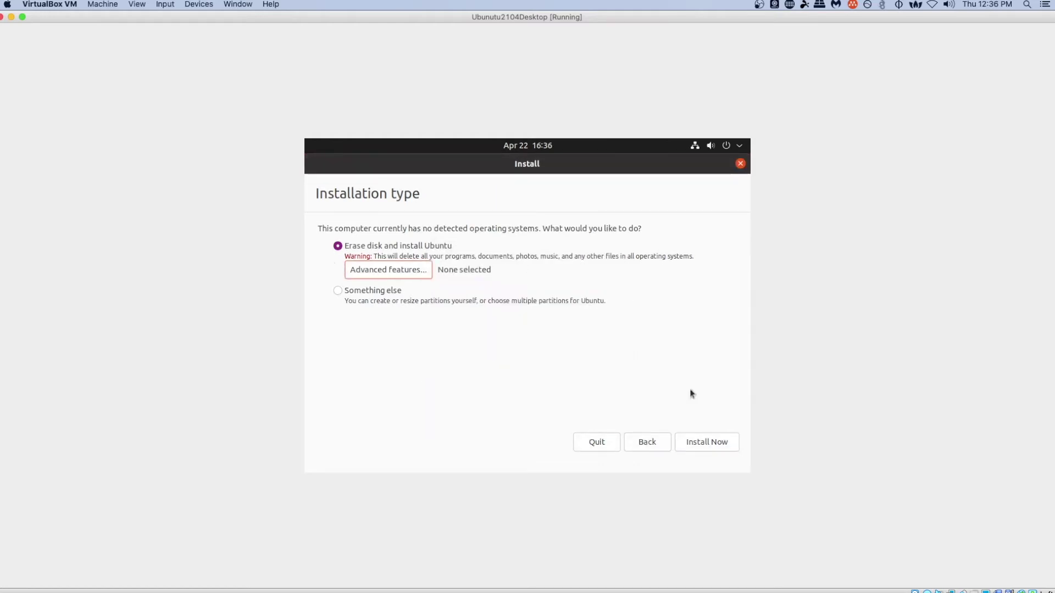
{"action": "left_click", "coordinate": [707, 442]}
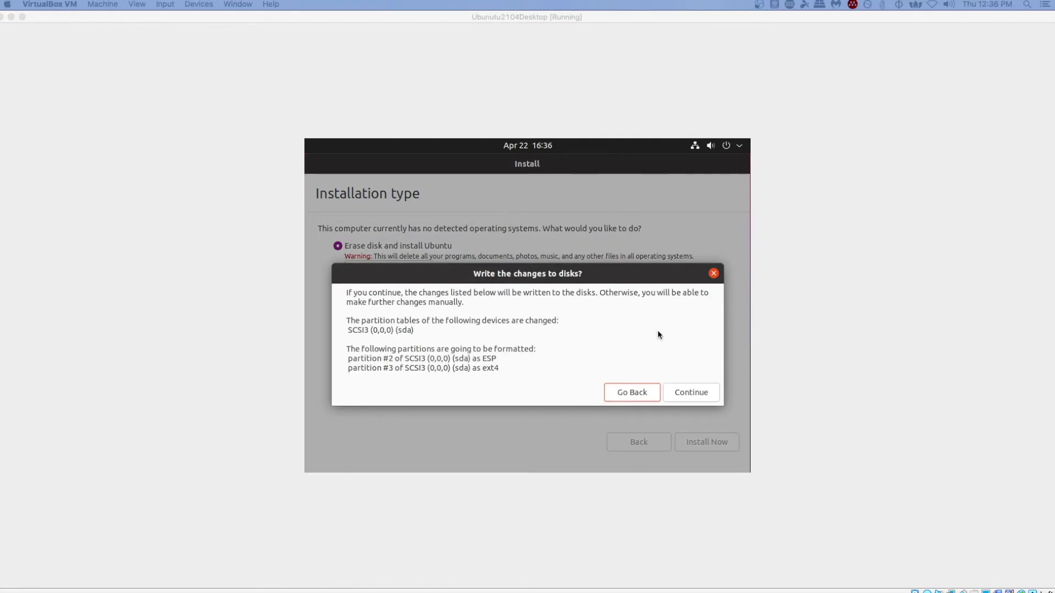
{"action": "left_click", "coordinate": [693, 390]}
{"action": "left_click", "coordinate": [694, 391]}
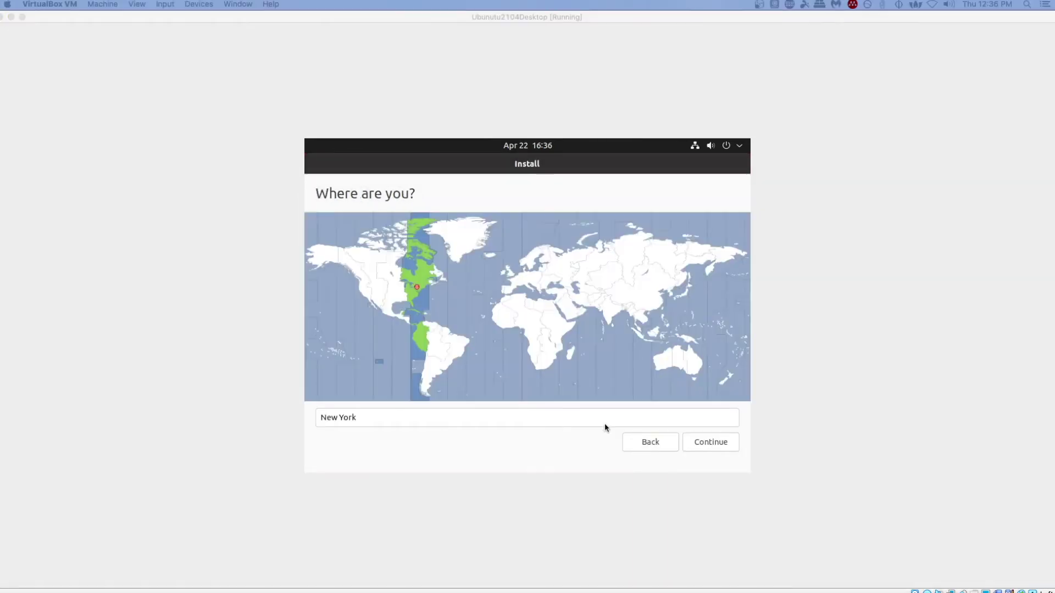
- Enter the user's name and replace the computer name with ubuntu2104
{"action": "left_click", "coordinate": [714, 443]}
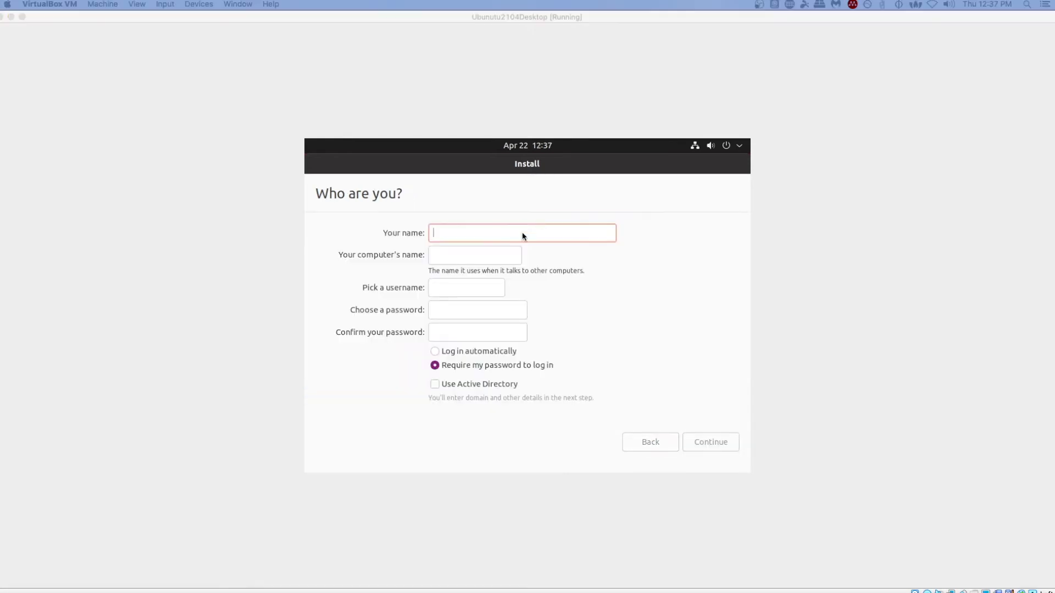
{"action": "left_click", "coordinate": [522, 232]}
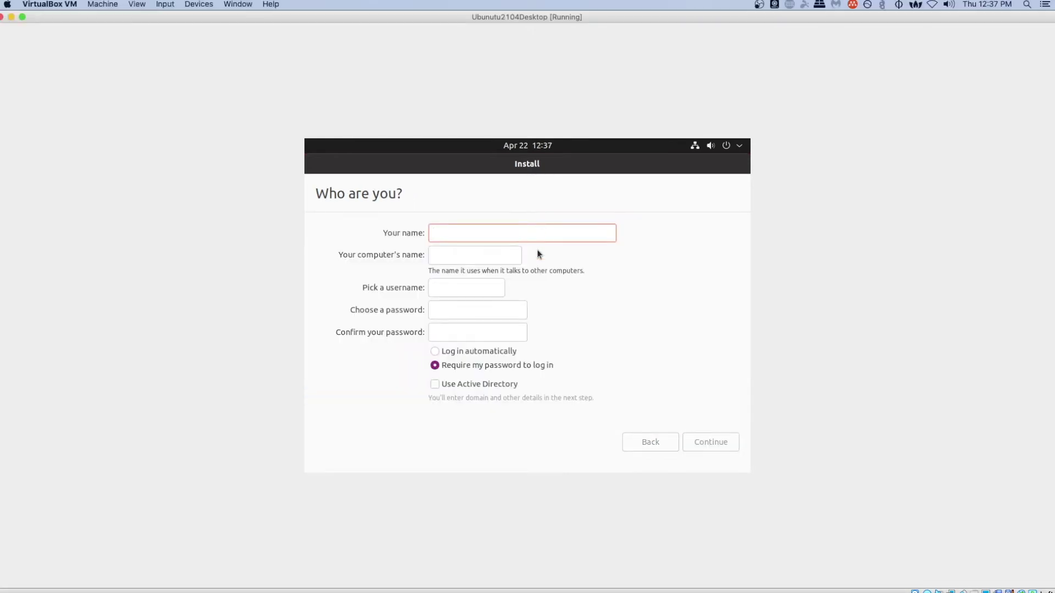
{"action": "type", "text": "Jeremy"}
{"action": "key", "text": "Tab"}
{"action": "key", "text": "End"}
{"action": "key", "text": "BackSpace"}
{"action": "key", "text": "BackSpace"}
{"action": "key", "text": "BackSpace"}
{"action": "key", "text": "BackSpace"}
{"action": "key", "text": "BackSpace"}
{"action": "key", "text": "BackSpace"}
{"action": "key", "text": "BackSpace"}
{"action": "key", "text": "BackSpace"}
{"action": "key", "text": "BackSpace"}
{"action": "key", "text": "BackSpace"}
{"action": "key", "text": "BackSpace"}
{"action": "key", "text": "BackSpace"}
{"action": "key", "text": "BackSpace"}
{"action": "key", "text": "BackSpace"}
{"action": "key", "text": "BackSpace"}
{"action": "key", "text": "BackSpace"}
{"action": "key", "text": "BackSpace"}
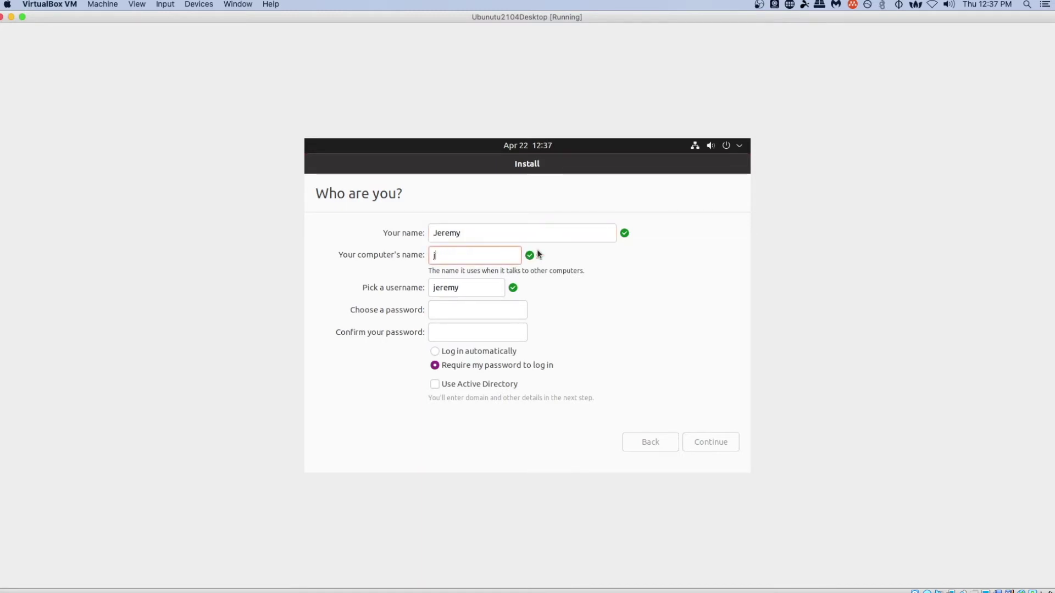
{"action": "type", "text": "ubuntu2104"}
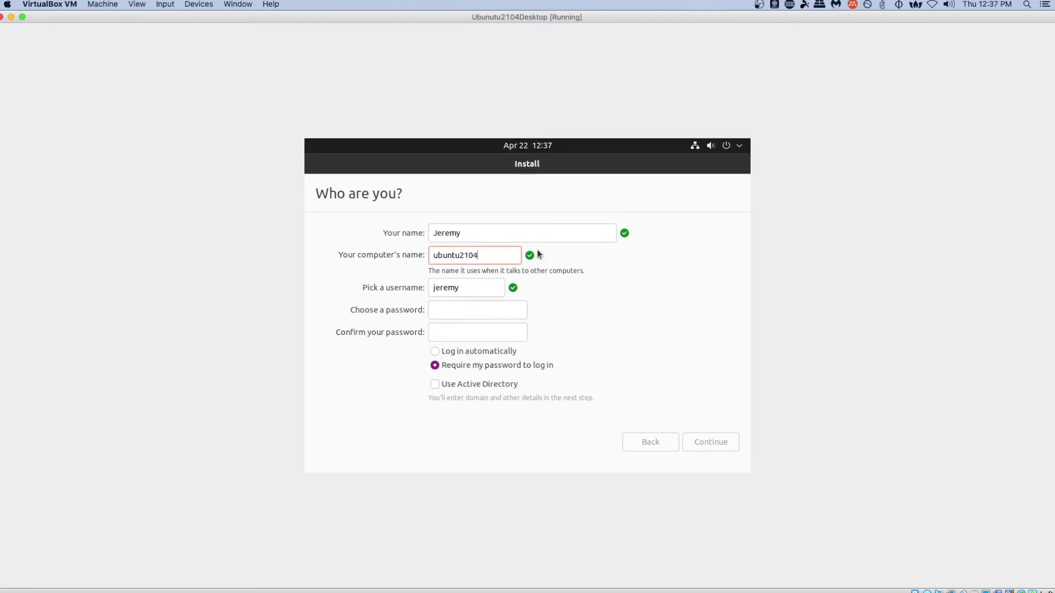
- Enter the username and the account password twice, then start the installation
{"action": "key", "text": "Tab"}
{"action": "type", "text": "leik1jd"}
{"action": "key", "text": "Tab"}
{"action": "type", "text": "***********"}
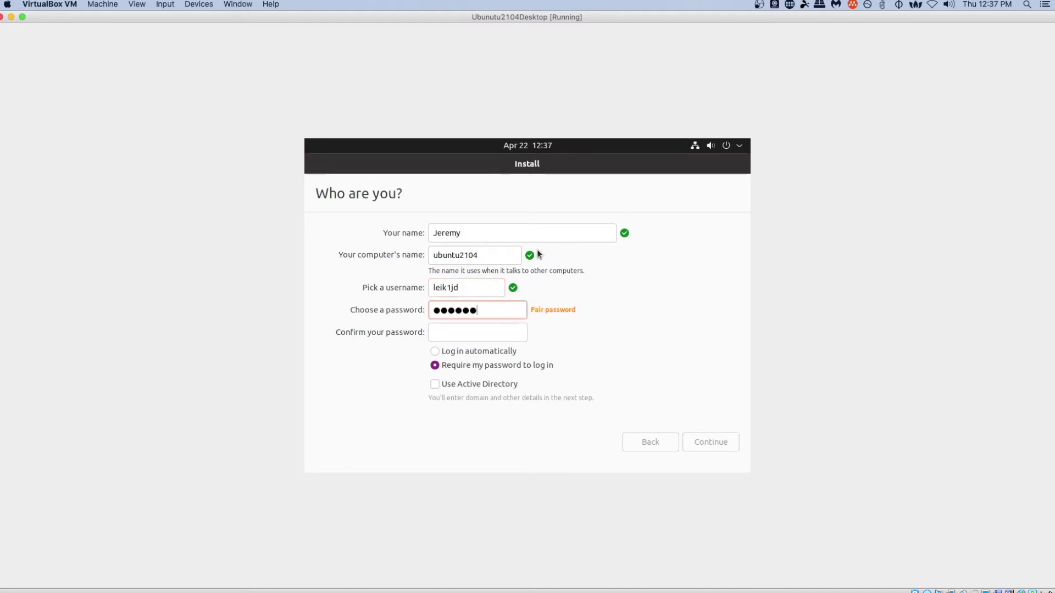
{"action": "key", "text": "Tab"}
{"action": "type", "text": "***********"}
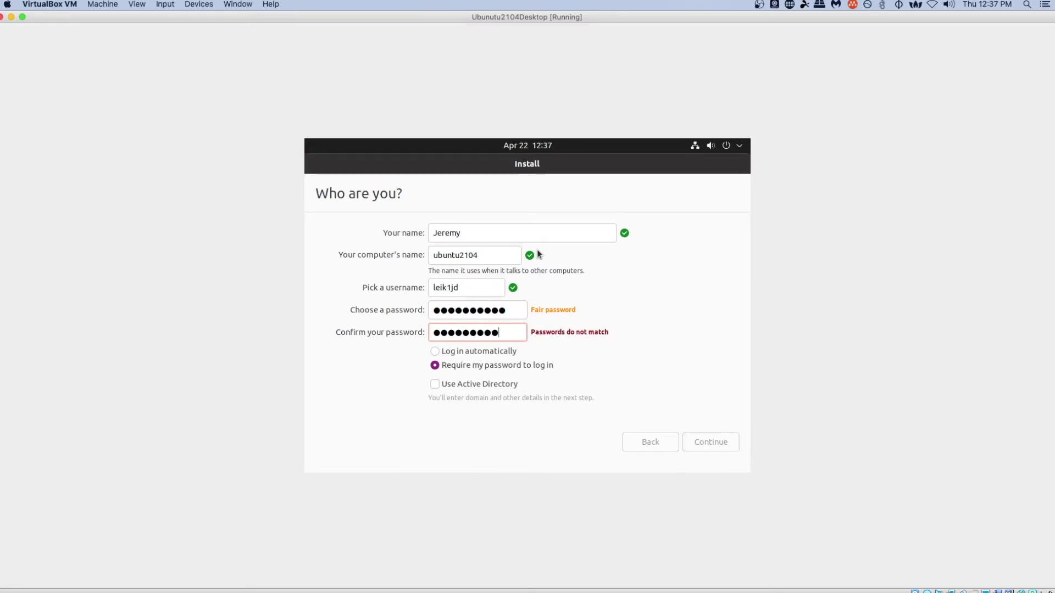
{"action": "left_click", "coordinate": [711, 444]}
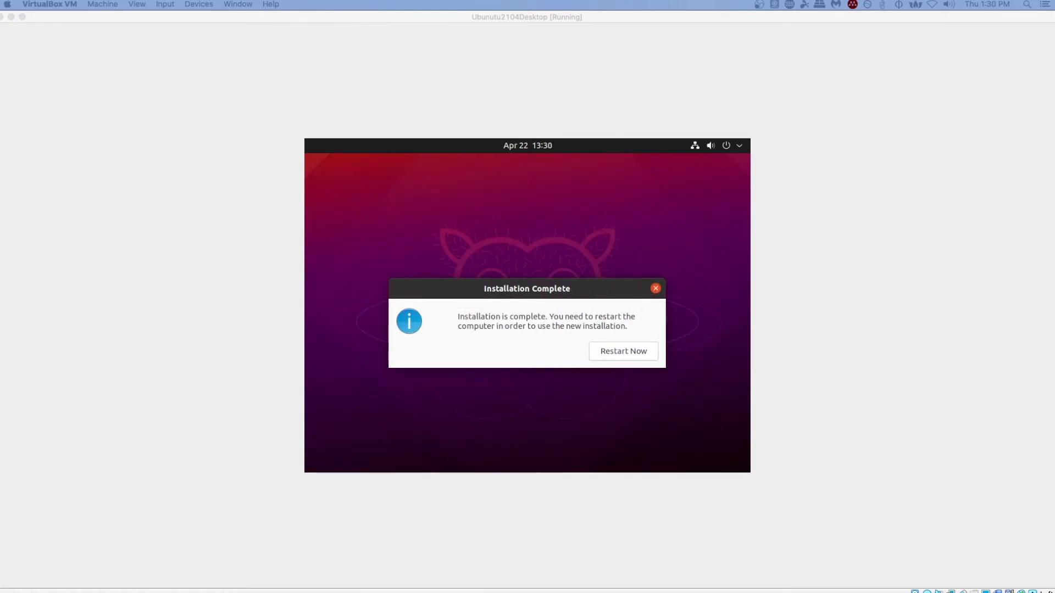
- Restart the VM and confirm the installation medium has been removed
{"action": "left_click", "coordinate": [618, 356]}
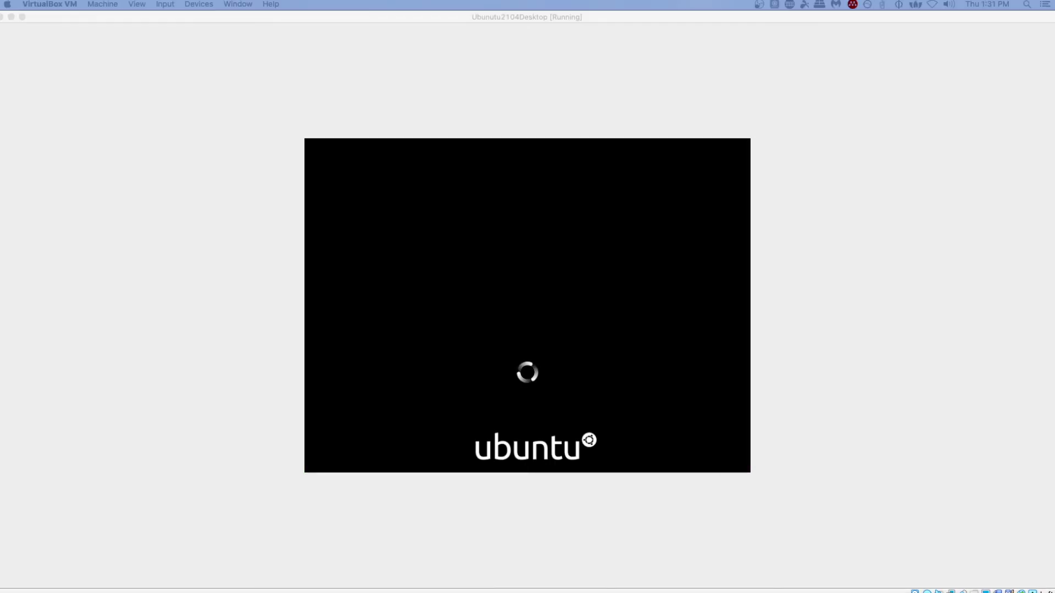
{"action": "key", "text": "Return"}
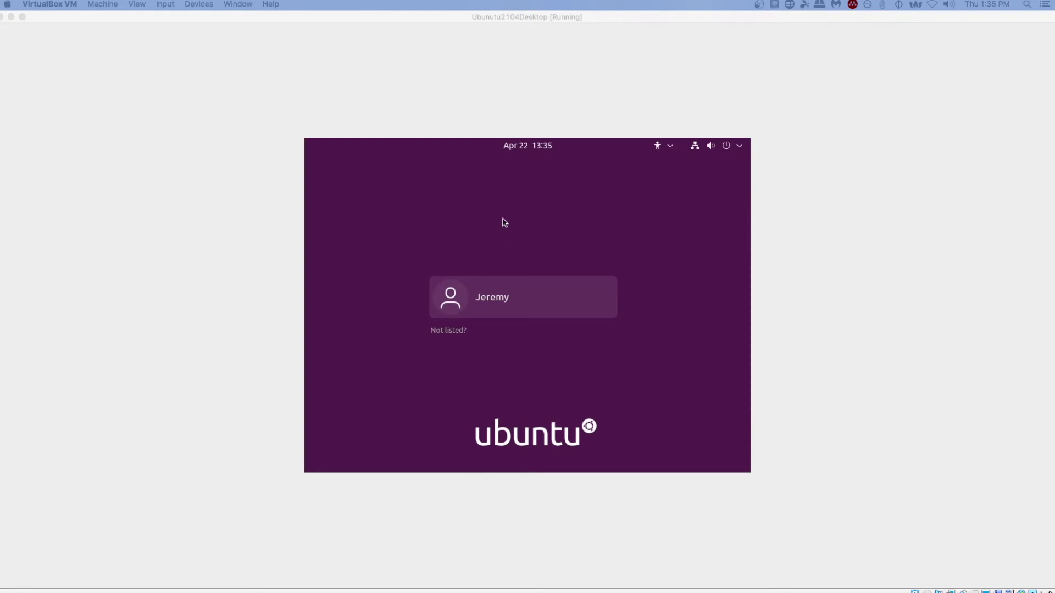
- Log in as the only user with the account password, keeping the Ubuntu session
{"action": "left_click", "coordinate": [504, 224]}
{"action": "key", "text": "Return"}
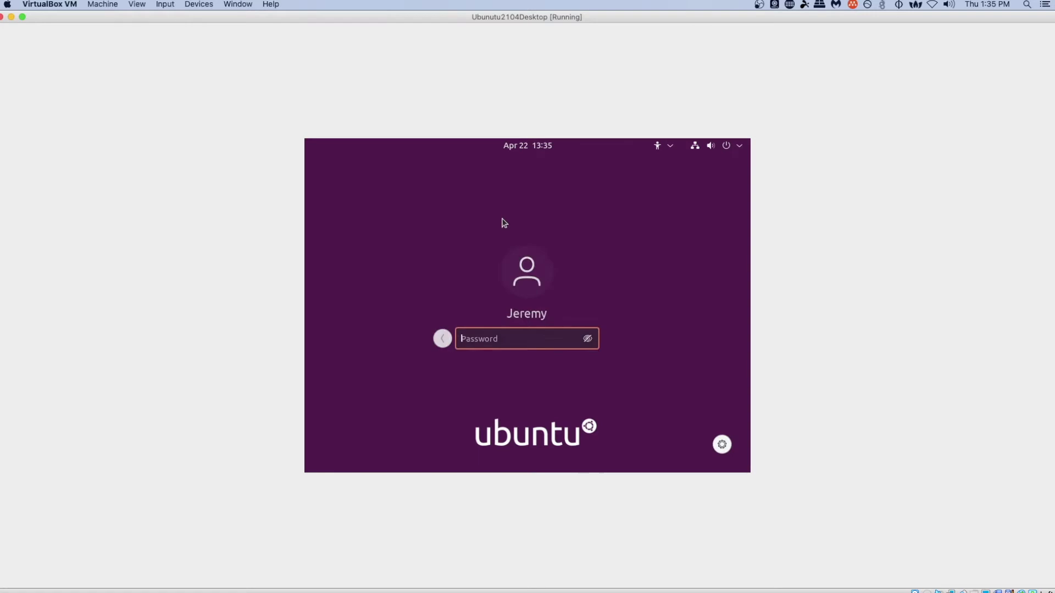
{"action": "type", "text": "***********"}
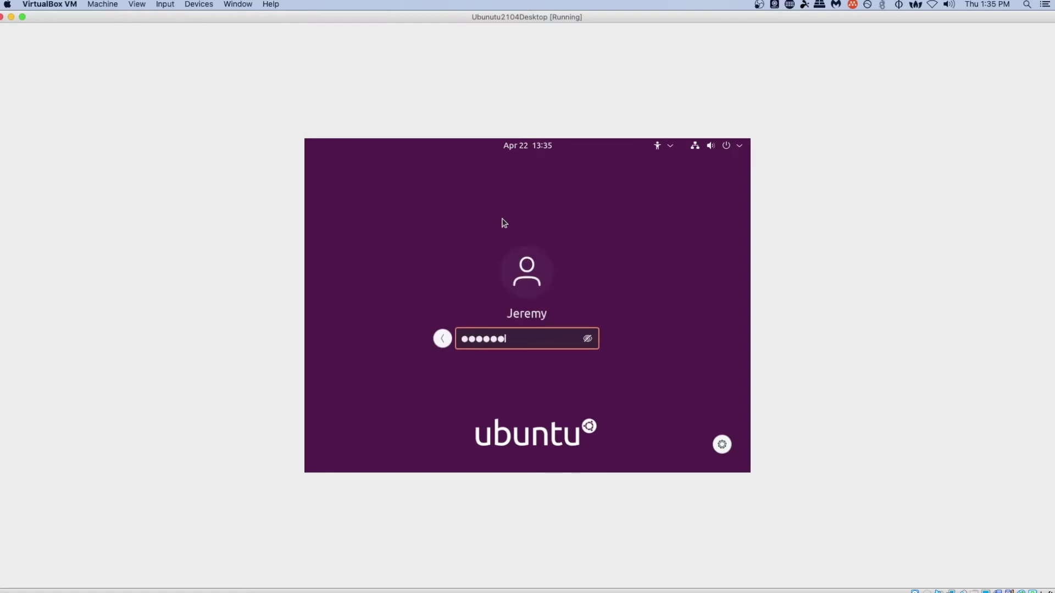
{"action": "left_click", "coordinate": [722, 446]}
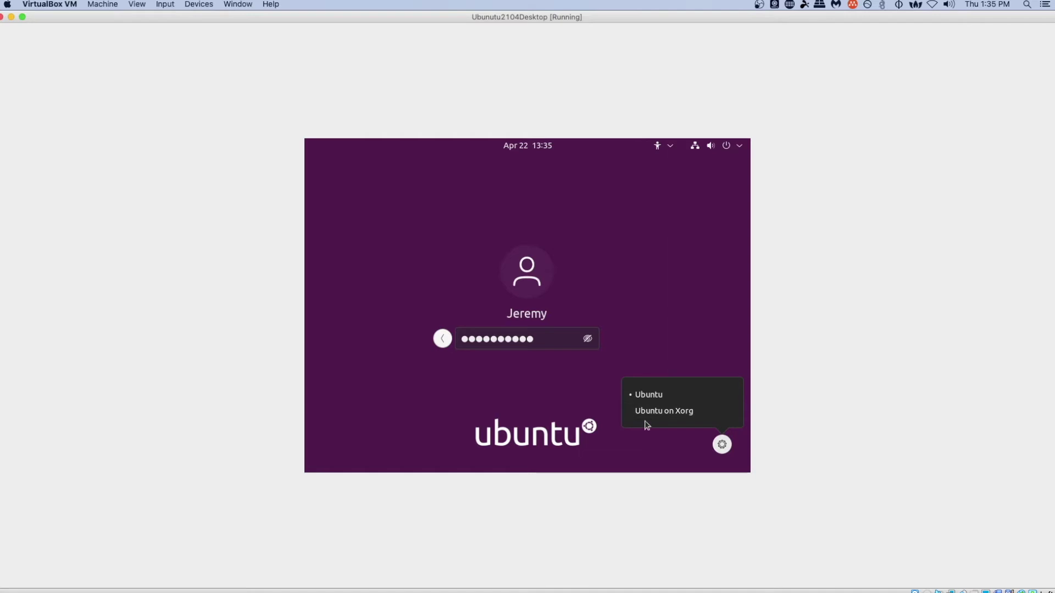
{"action": "left_click", "coordinate": [692, 333]}
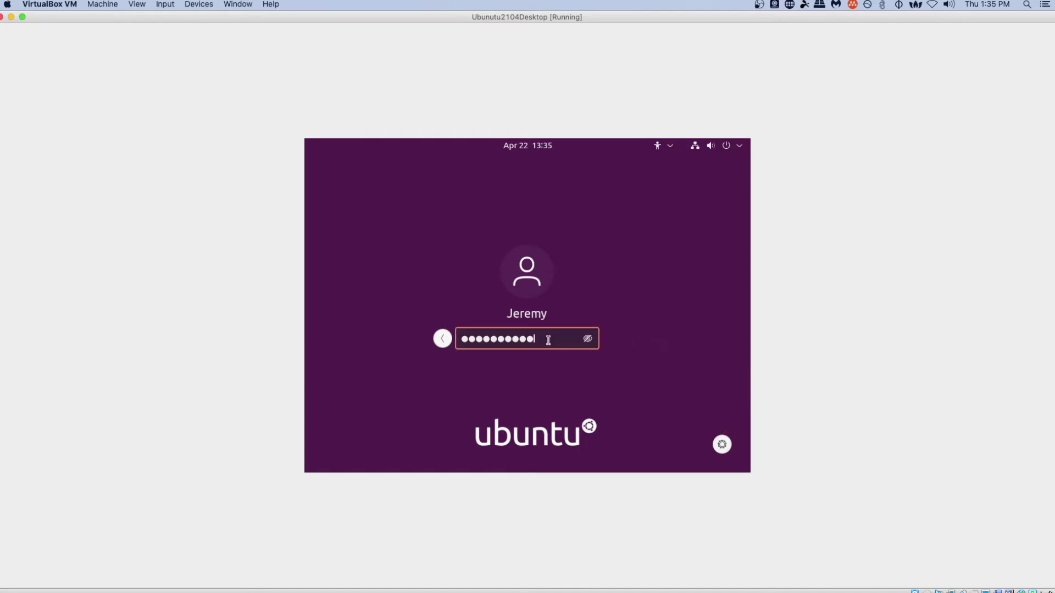
{"action": "key", "text": "Return"}
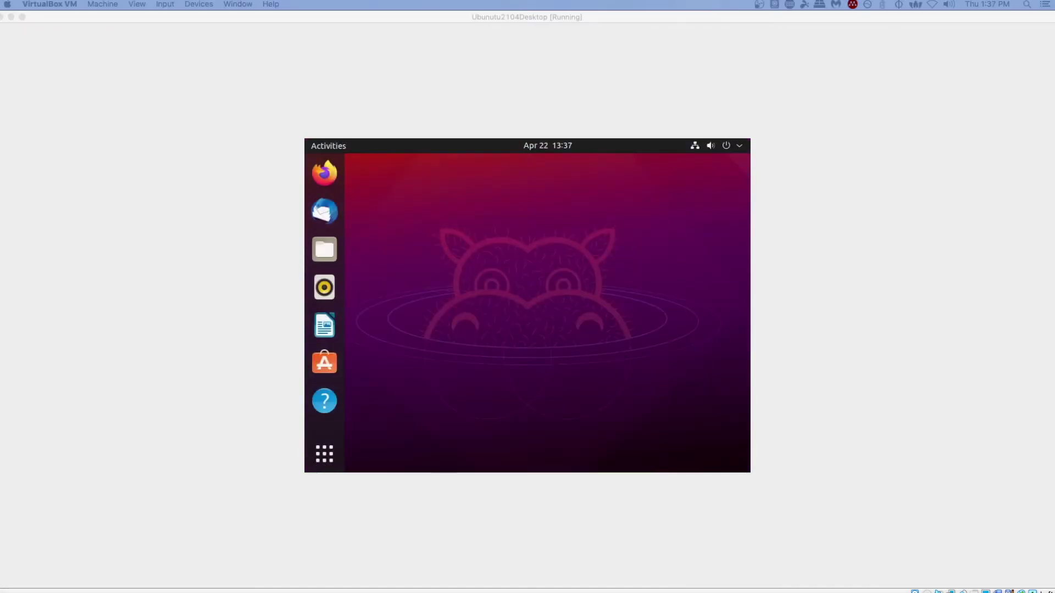
- Open Display Settings from the desktop menu and skip the Online Accounts welcome page
{"action": "right_click", "coordinate": [517, 205]}
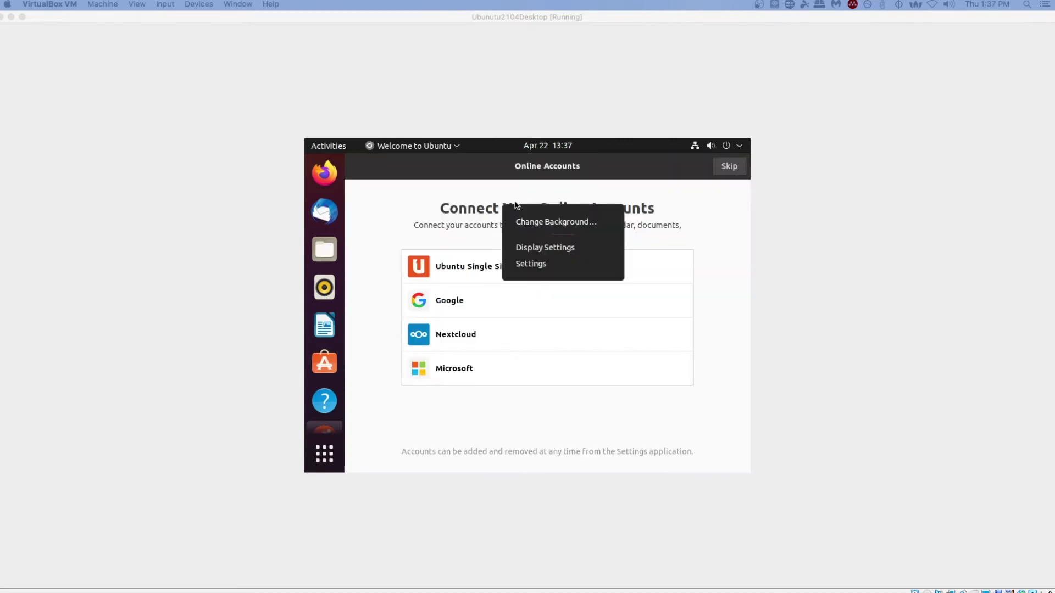
{"action": "left_click", "coordinate": [529, 248]}
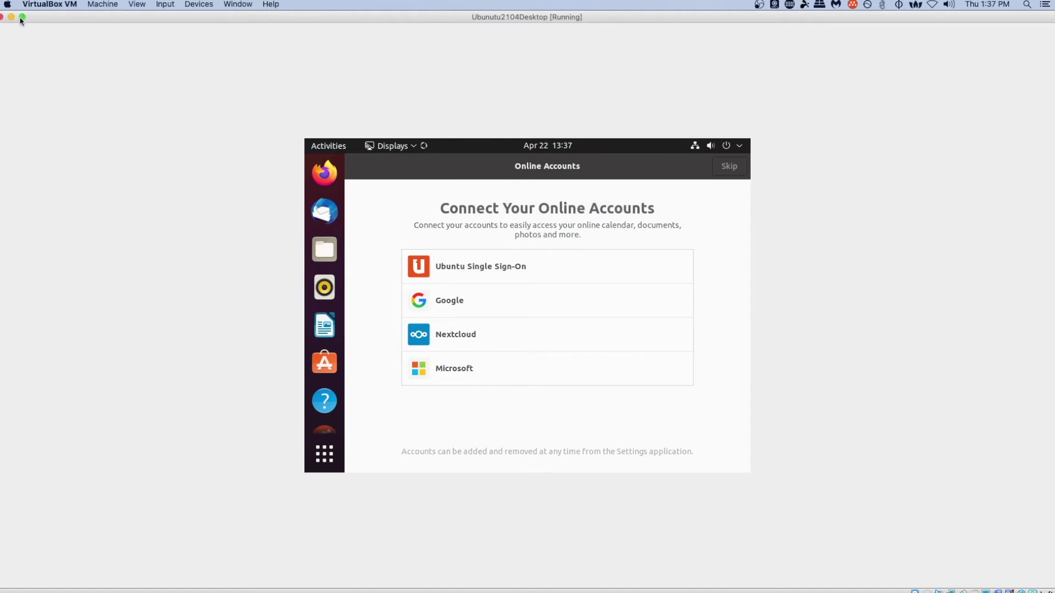
{"action": "mouse_move", "coordinate": [22, 20]}
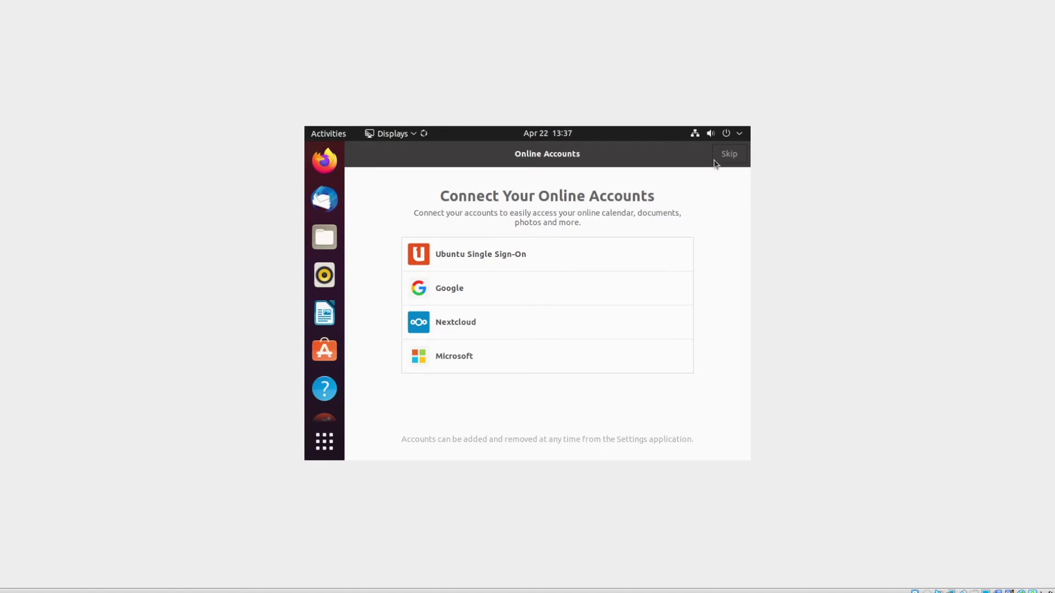
{"action": "left_click", "coordinate": [731, 159]}
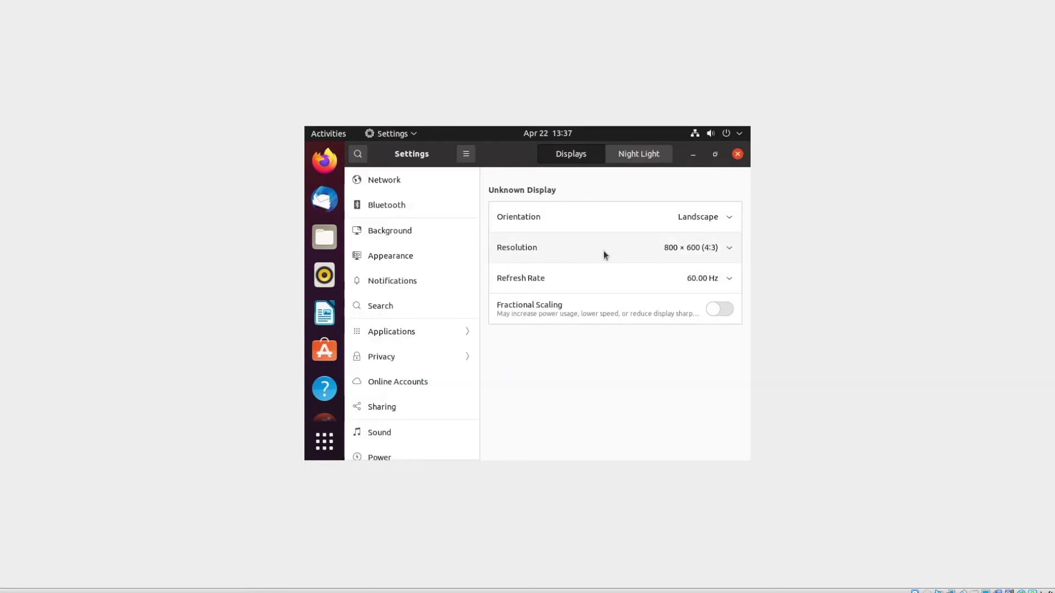
- Switch the display resolution to 1440 × 900 (16:10), apply it and keep the change
{"action": "left_click", "coordinate": [635, 248]}
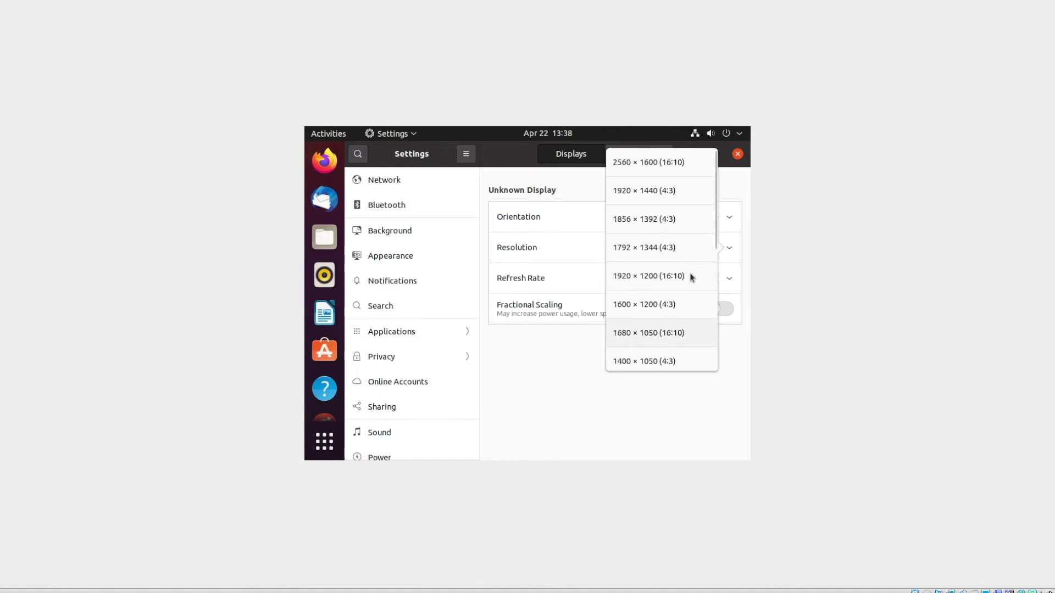
{"action": "scroll", "coordinate": [689, 242], "scroll_direction": "down", "scroll_amount": 3}
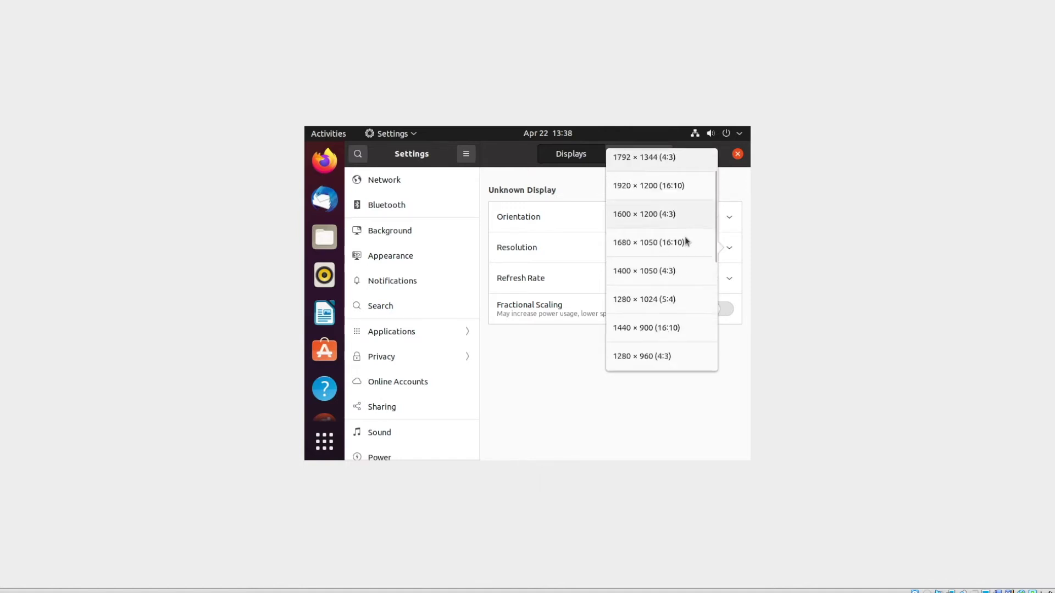
{"action": "left_click", "coordinate": [632, 327]}
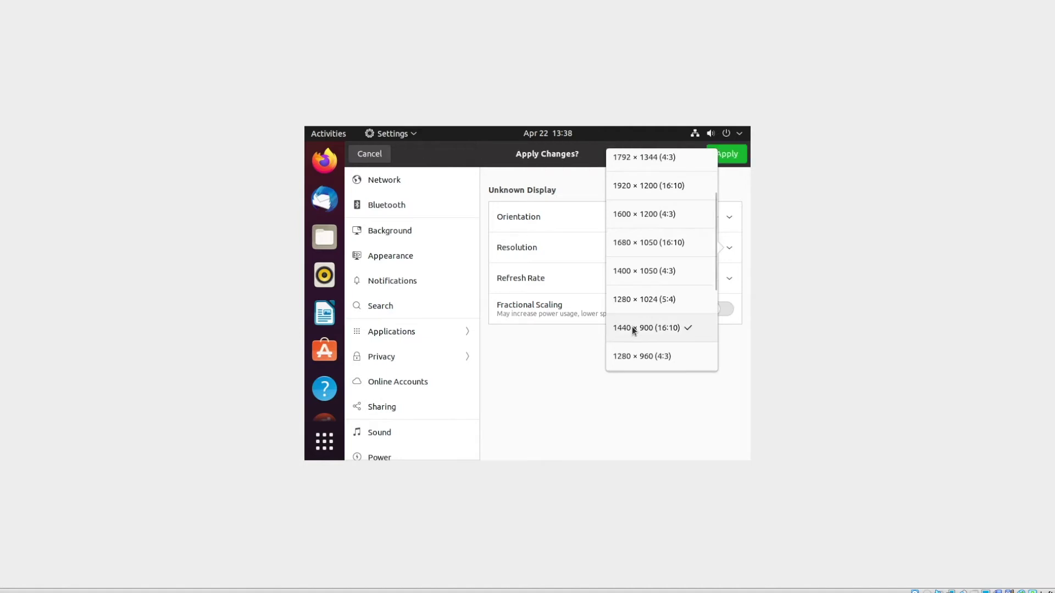
{"action": "left_click", "coordinate": [724, 159]}
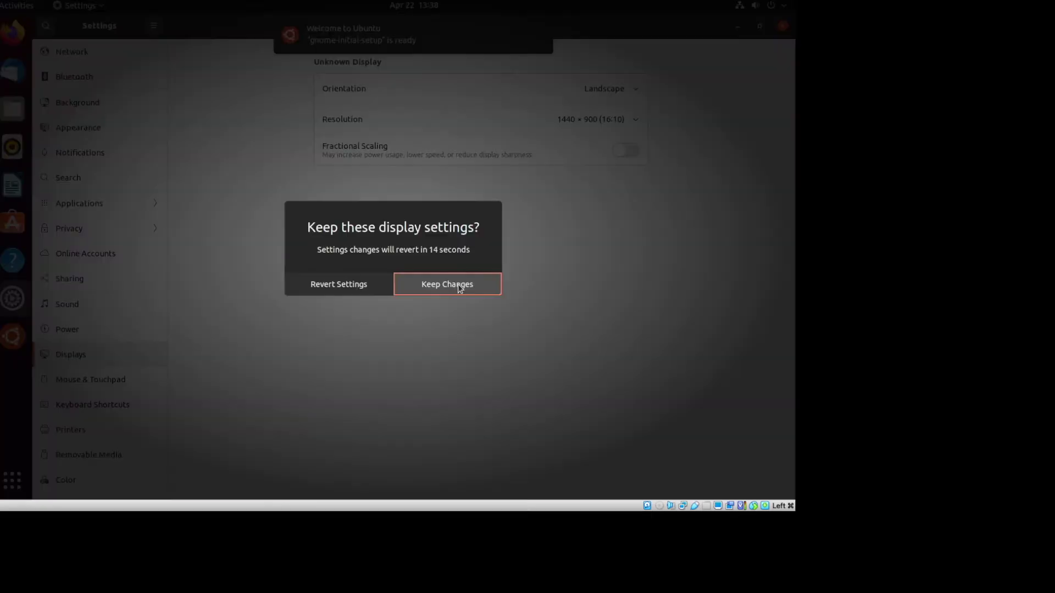
{"action": "left_click", "coordinate": [458, 287]}
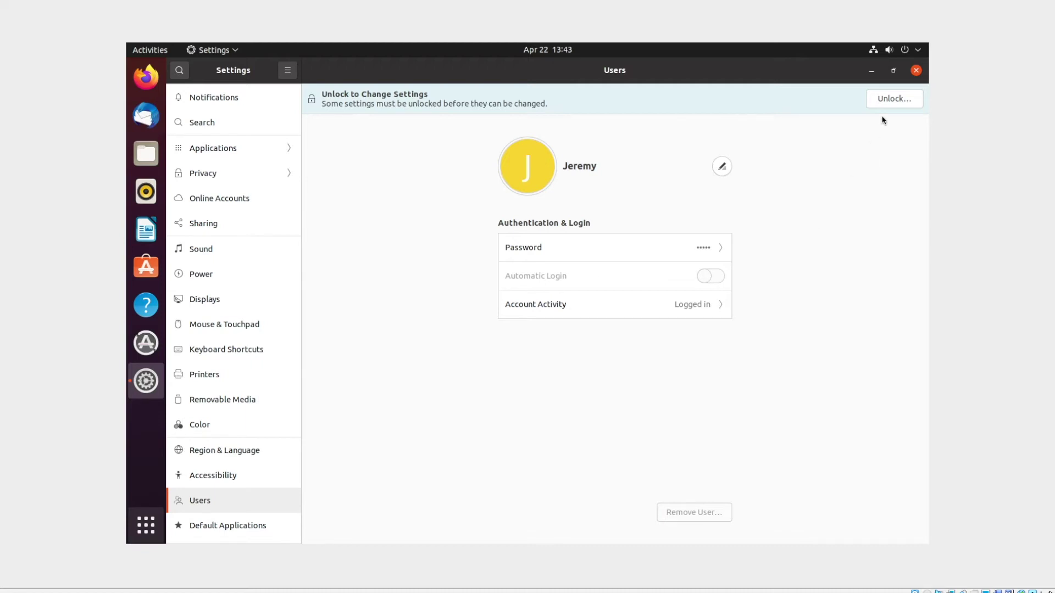
- Unlock the Users panel by entering the administrator password in the authentication prompt
{"action": "left_click", "coordinate": [888, 99]}
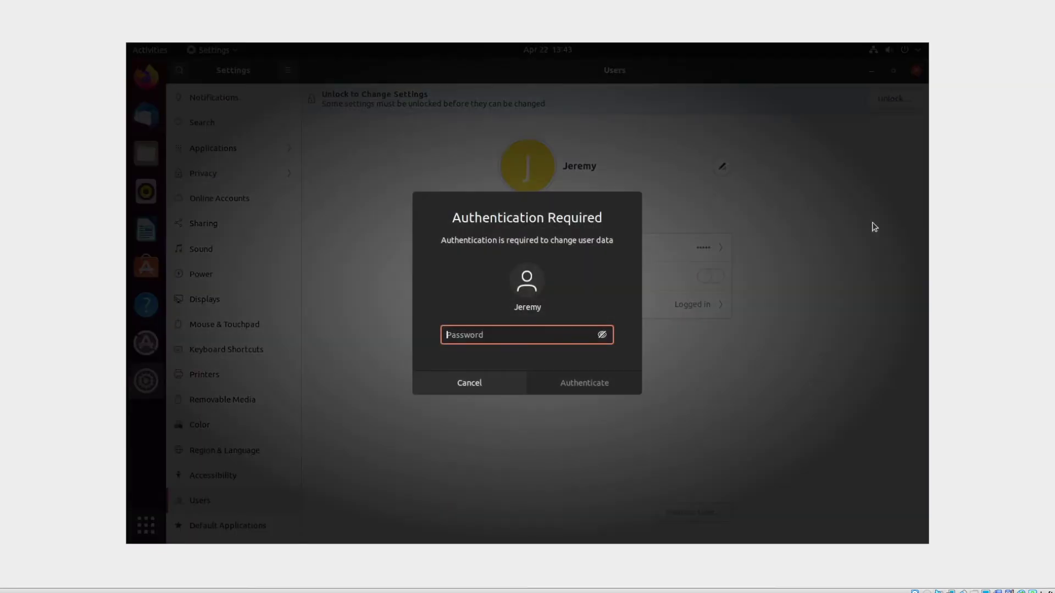
{"action": "type", "text": "********"}
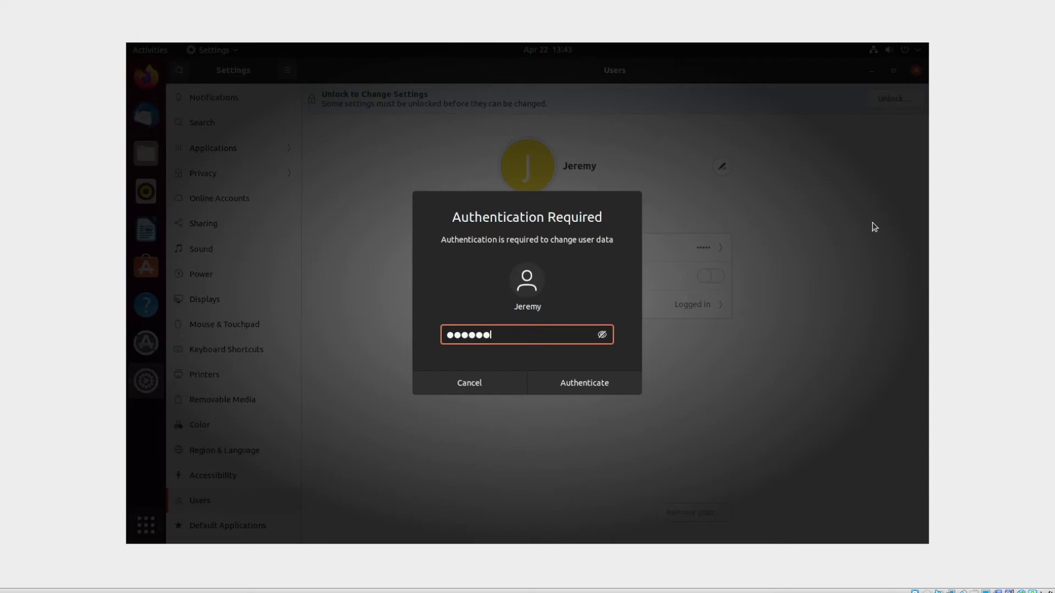
{"action": "type", "text": "*"}
{"action": "key", "text": "Return"}
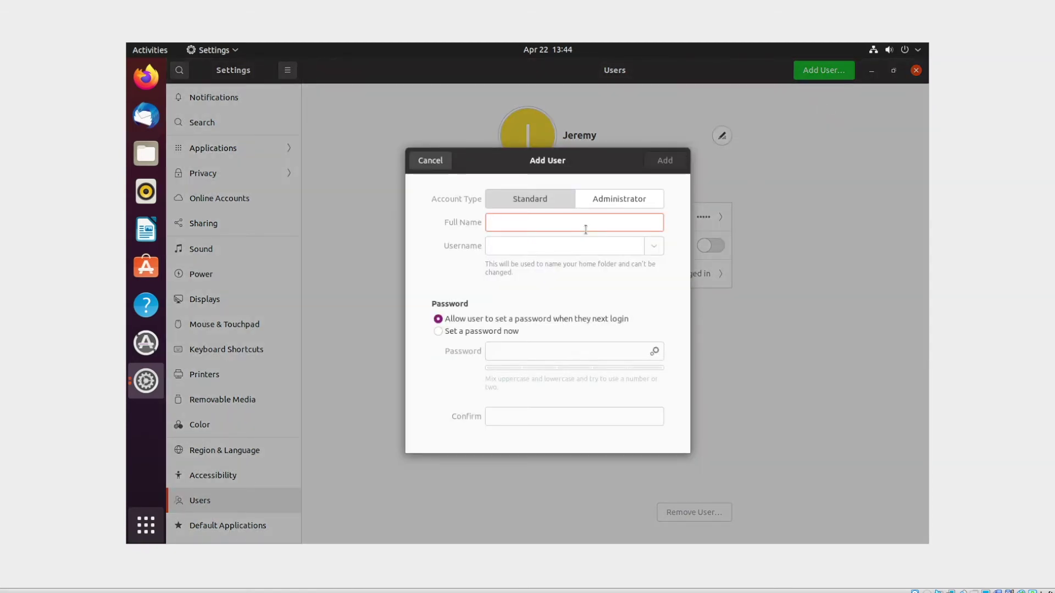
- Enter the new user's full name, fixing its capitalisation, and their username
{"action": "type", "text": "JoE Sixpack"}
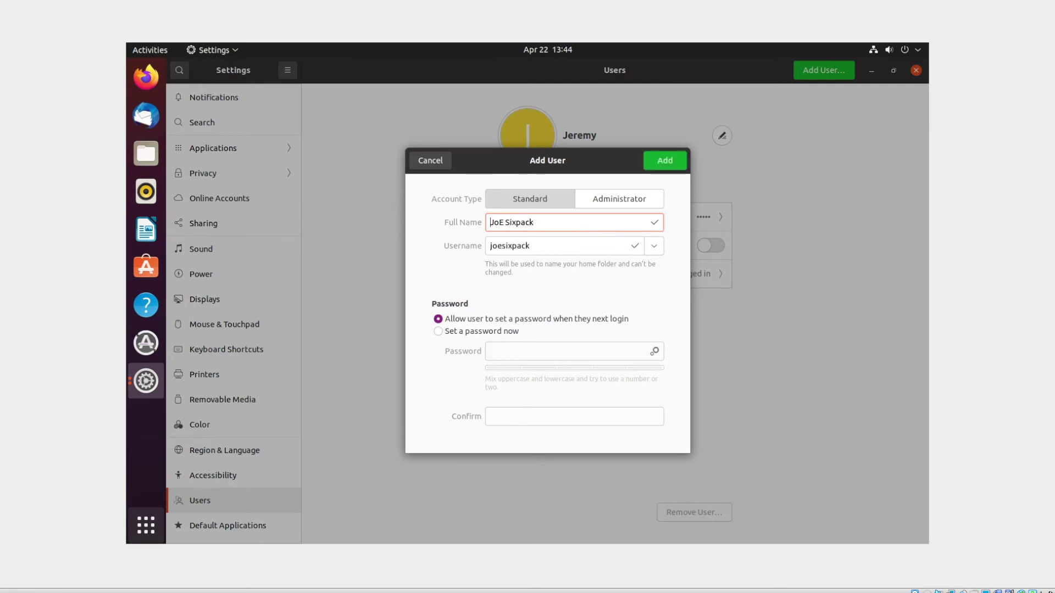
{"action": "key", "text": "Delete"}
{"action": "type", "text": "e"}
{"action": "key", "text": "Tab"}
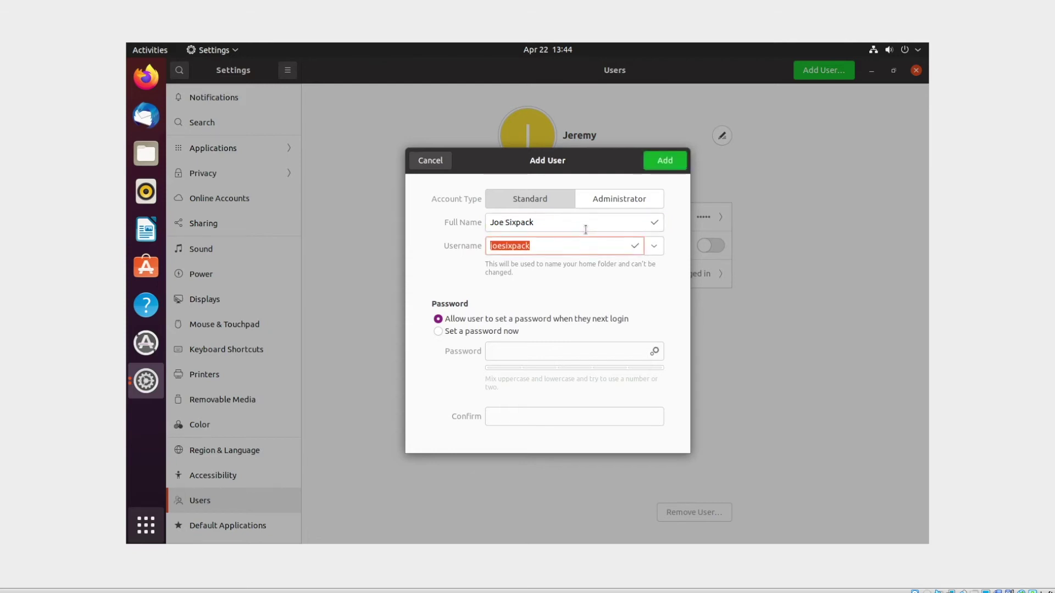
{"action": "type", "text": "jsixpack"}
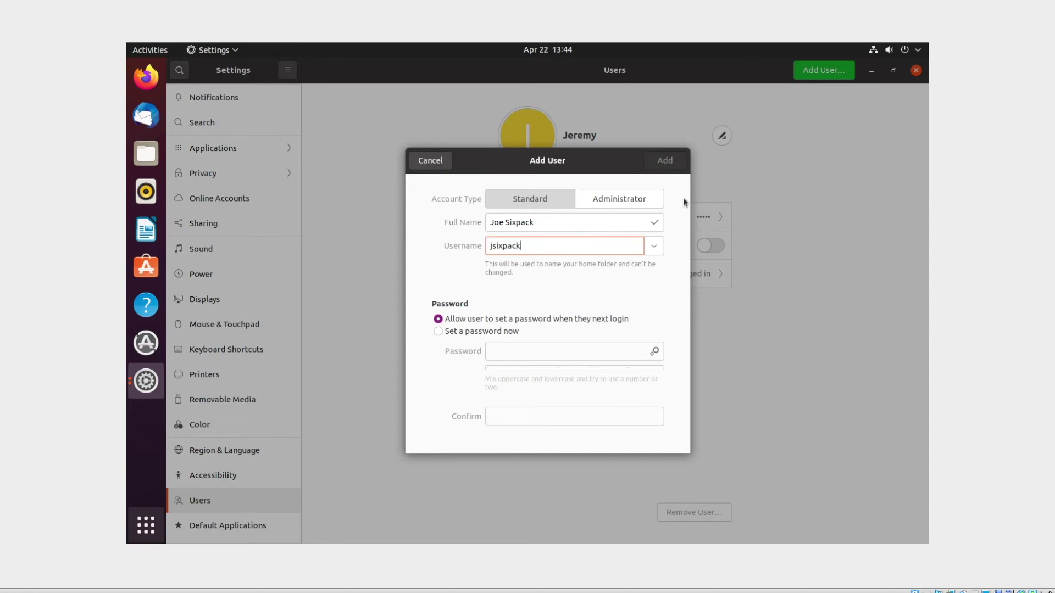
- Choose to set the password now, enter and confirm it, and add the standard account
{"action": "left_click", "coordinate": [500, 331]}
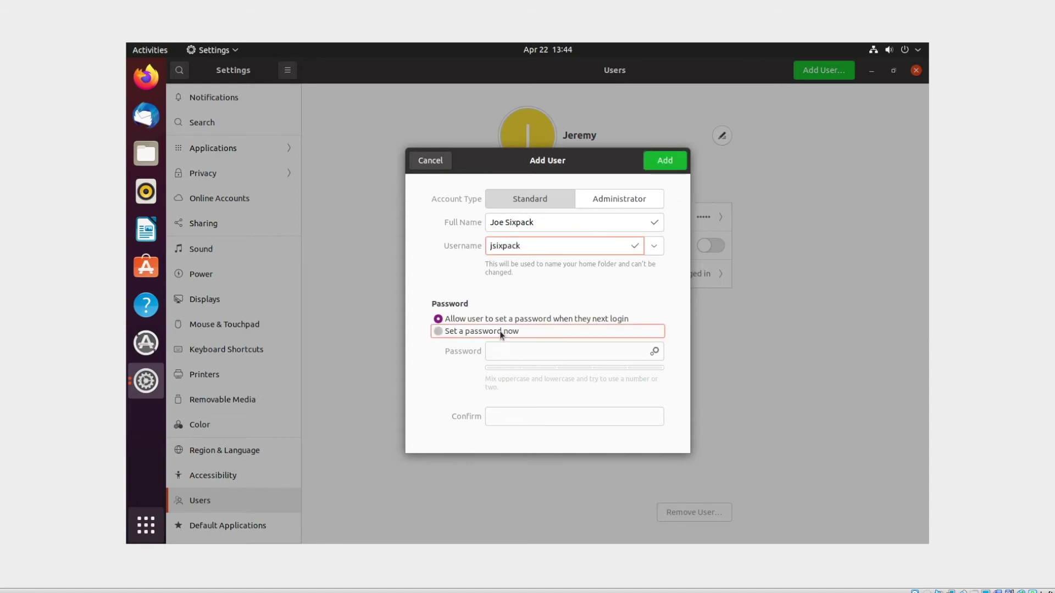
{"action": "left_click", "coordinate": [536, 351]}
{"action": "type", "text": "•••••••••"}
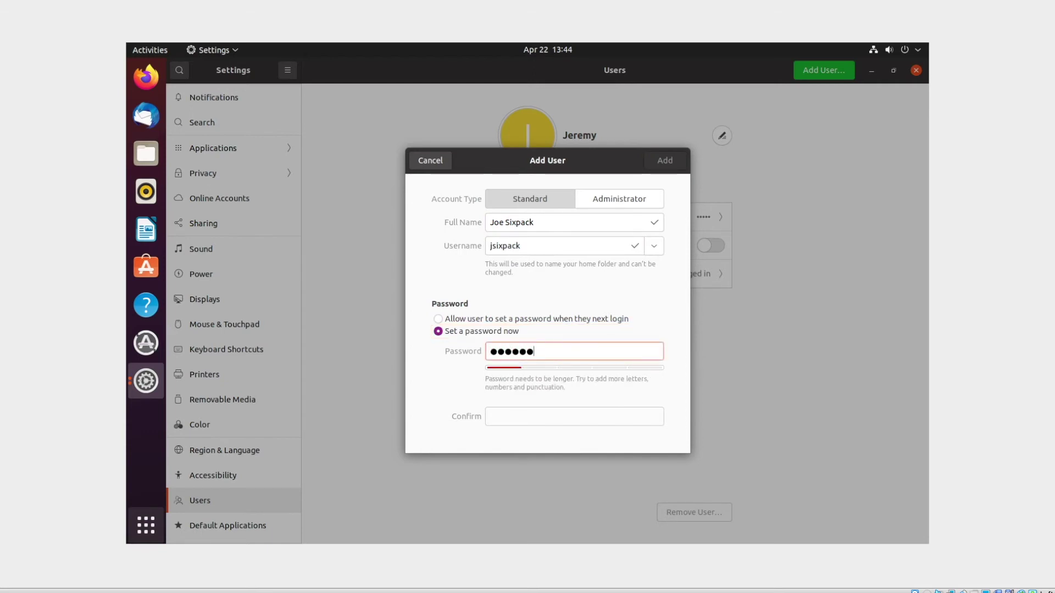
{"action": "key", "text": "Tab"}
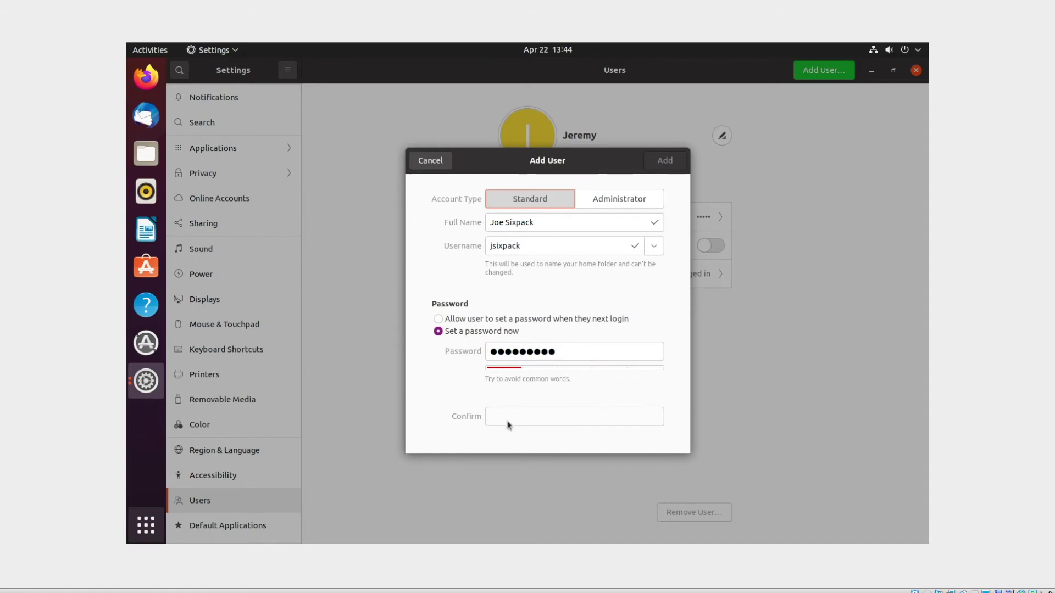
{"action": "left_click", "coordinate": [608, 348]}
{"action": "double_click", "coordinate": [607, 348]}
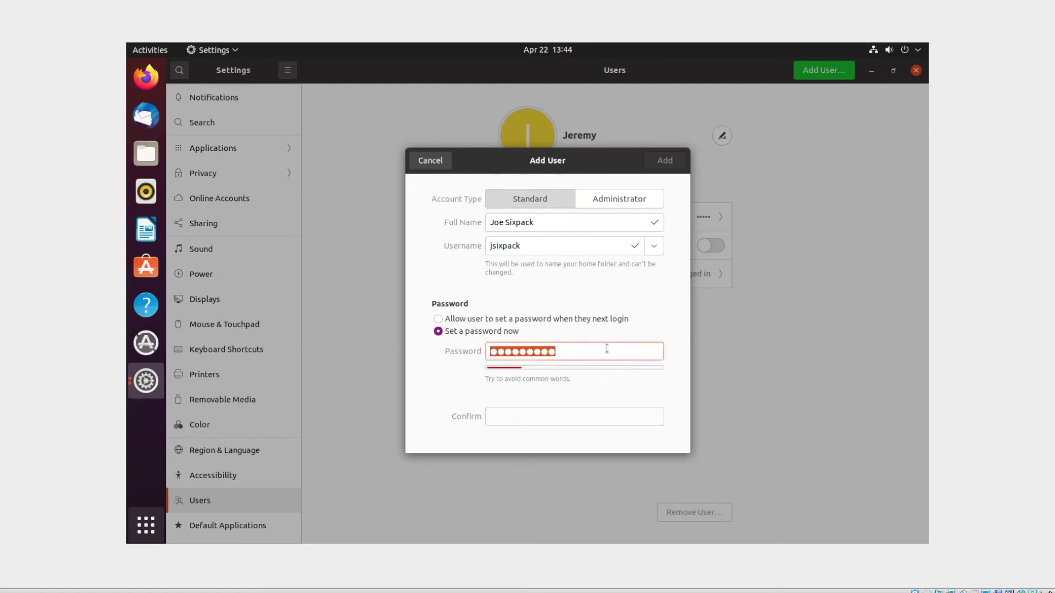
{"action": "type", "text": "••••••••••"}
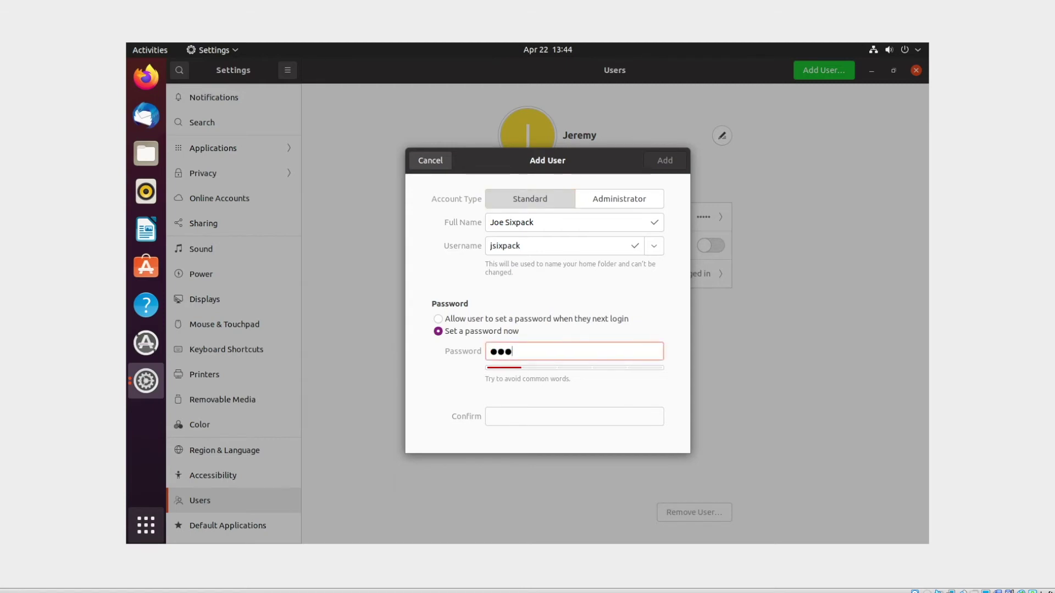
{"action": "type", "text": "•••"}
{"action": "key", "text": "Tab"}
{"action": "type", "text": "••••••••••••"}
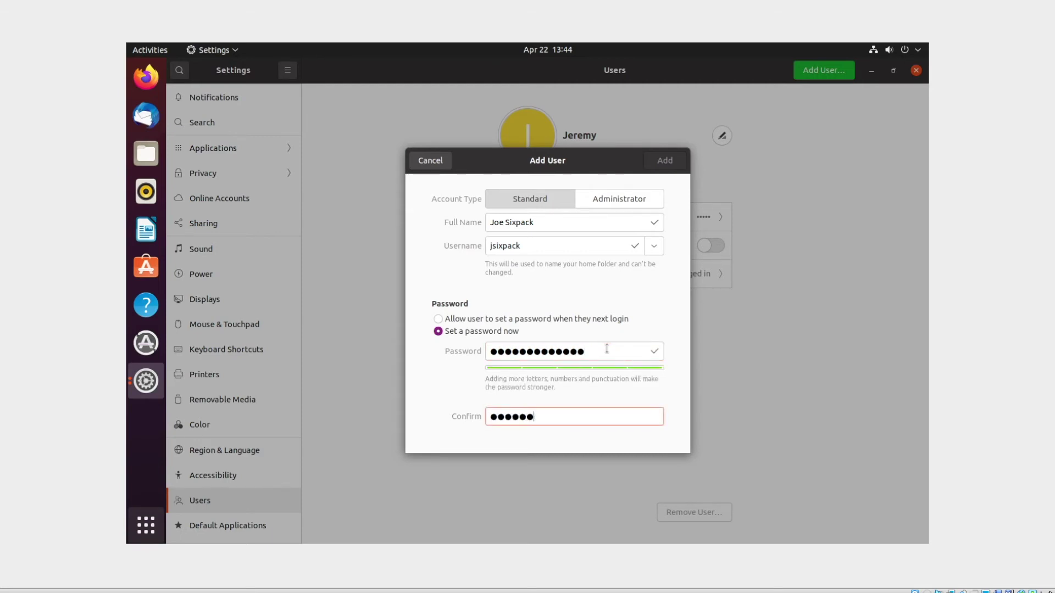
{"action": "type", "text": "•"}
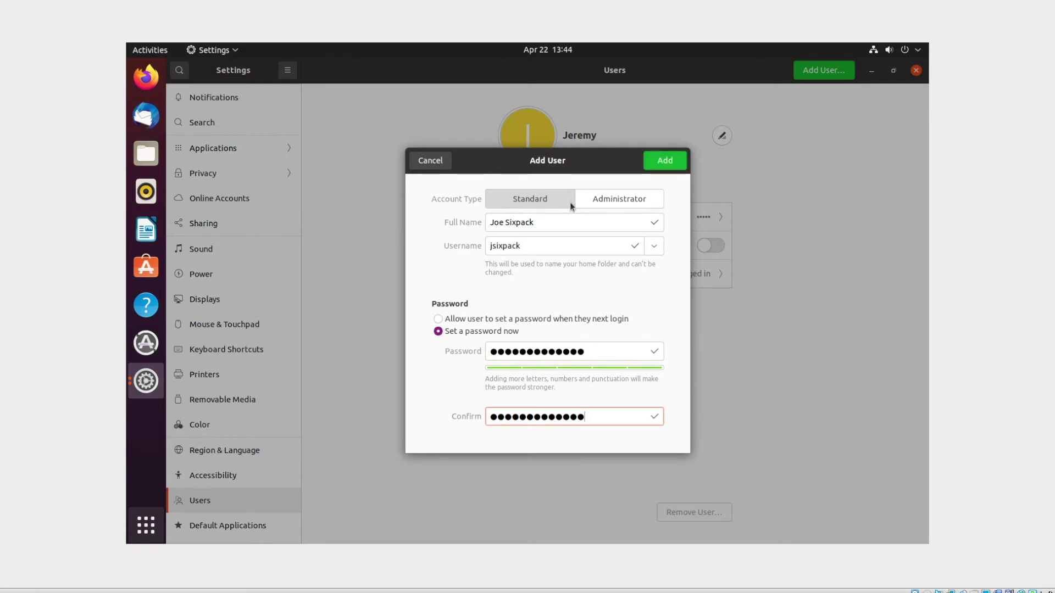
{"action": "left_click", "coordinate": [669, 163]}
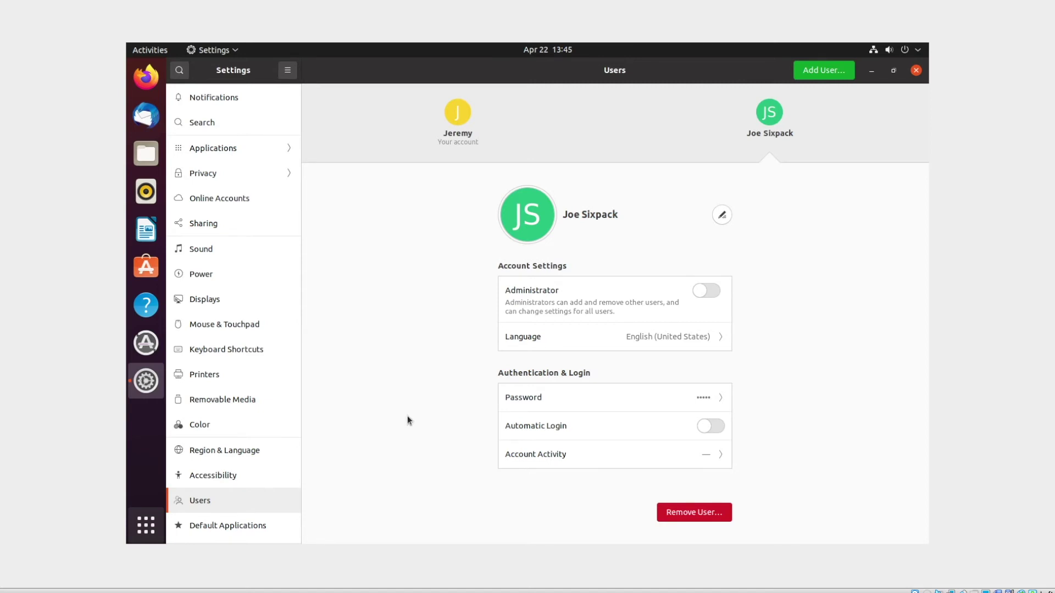
- Open a maximized Terminal with enlarged text and print the current folder with pwd
{"action": "key", "text": "ctrl+alt+t"}
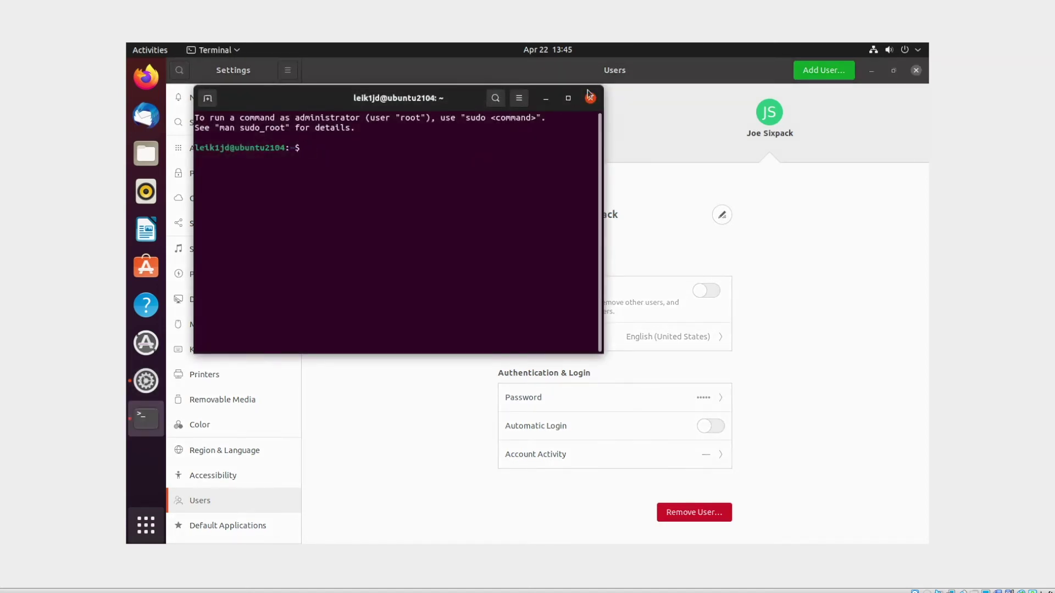
{"action": "left_click", "coordinate": [569, 99]}
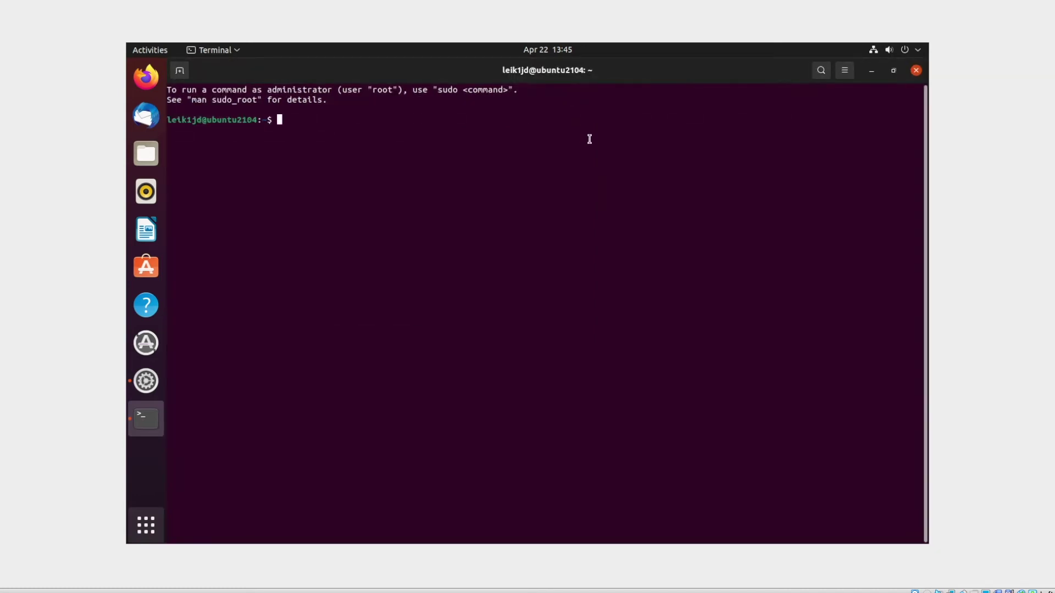
{"action": "key", "text": "ctrl+plus"}
{"action": "key", "text": "ctrl+plus"}
{"action": "key", "text": "ctrl+plus"}
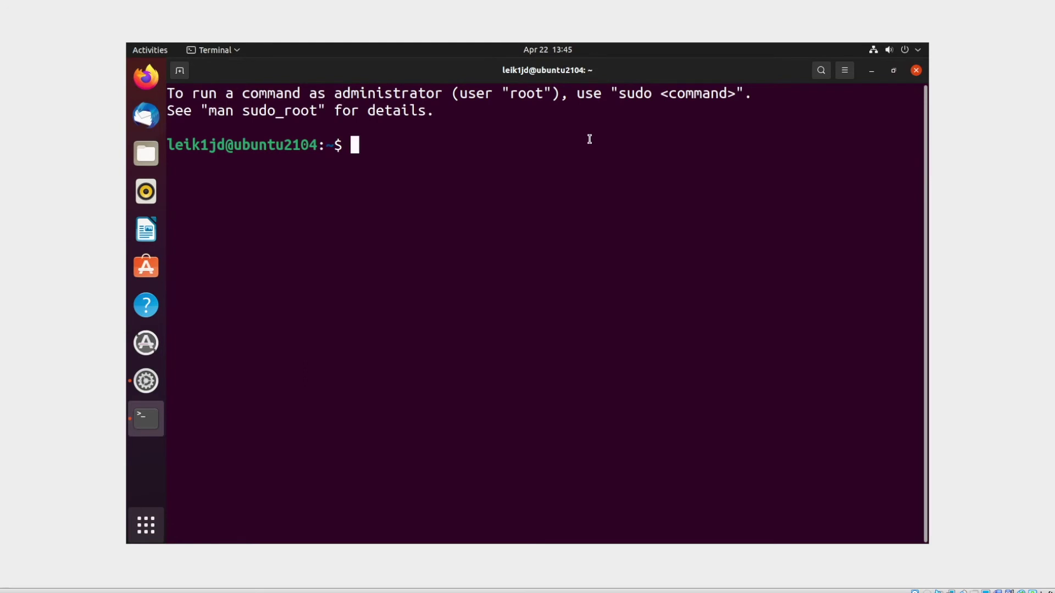
{"action": "type", "text": "pwd"}
{"action": "key", "text": "Return"}
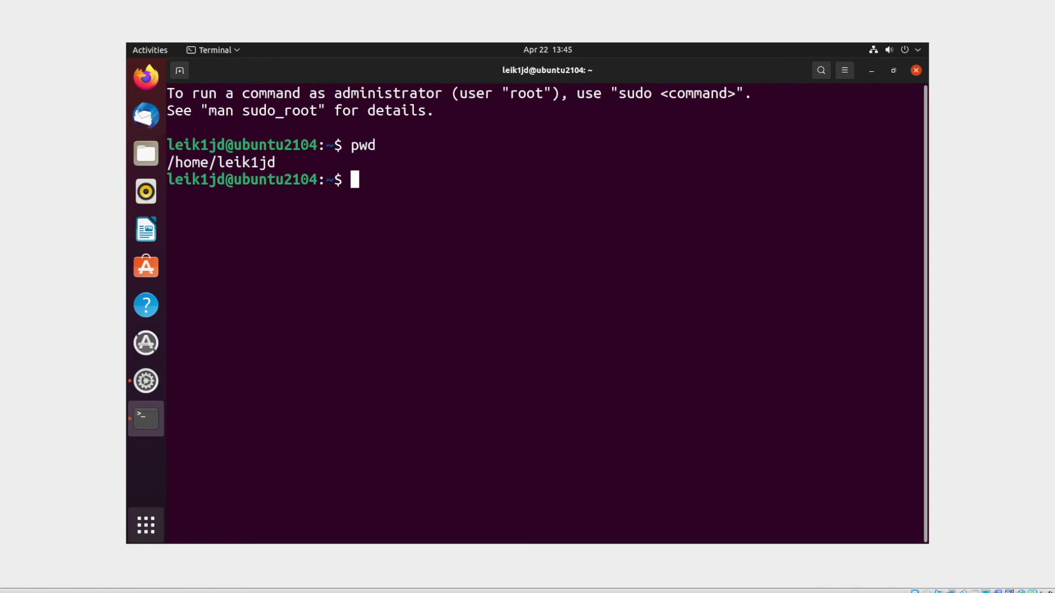
- Show that listing the new user's home folder is denied, but works with sudo
{"action": "type", "text": "ls /home/js"}
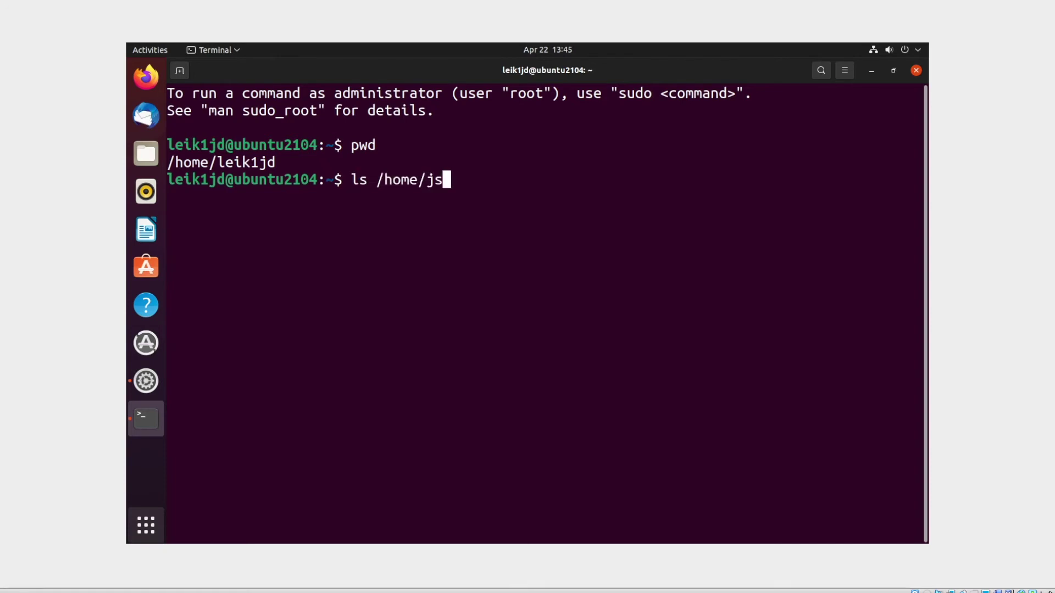
{"action": "type", "text": "ixpack"}
{"action": "key", "text": "Return"}
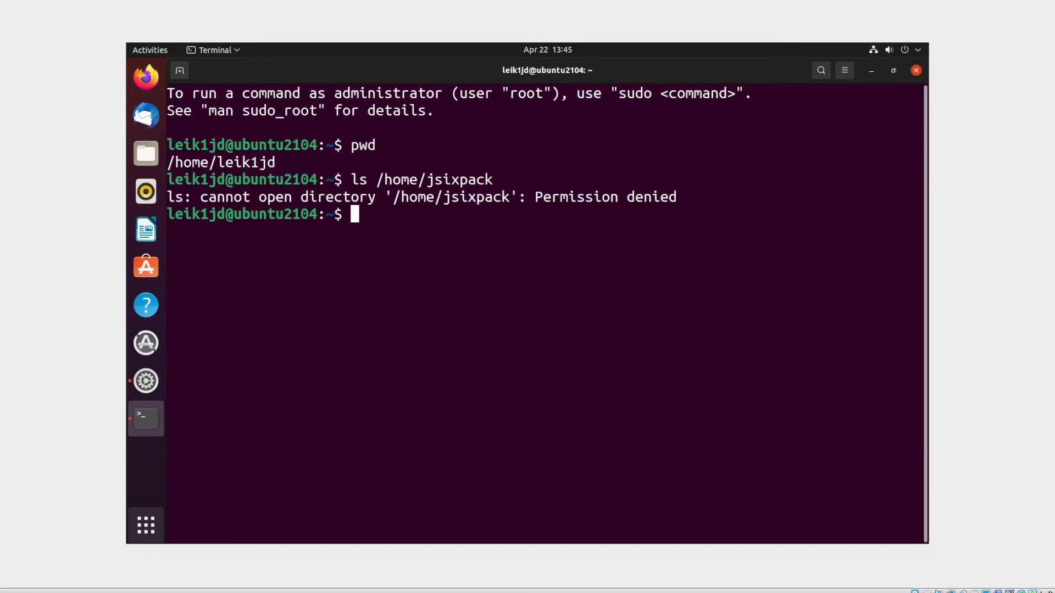
{"action": "type", "text": "sudo ls "}
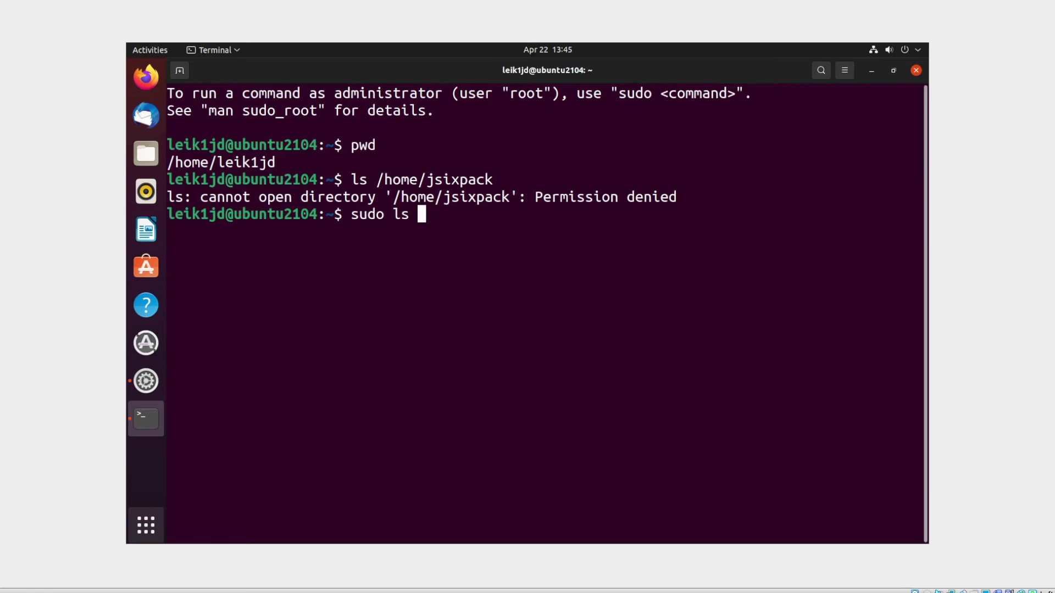
{"action": "type", "text": "/home/jsixpack"}
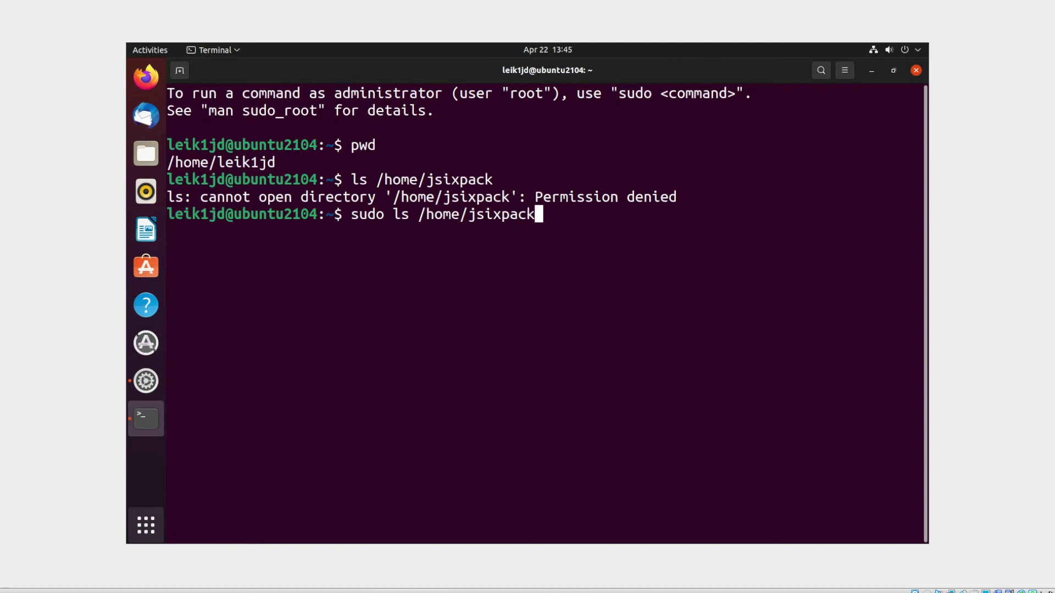
{"action": "key", "text": "Return"}
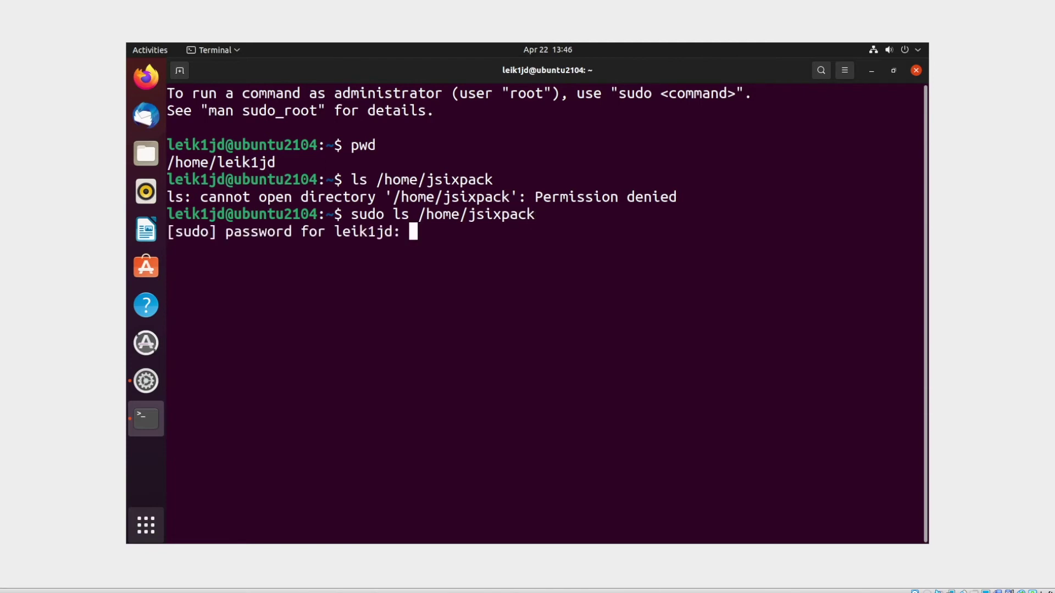
{"action": "key", "text": "Return"}
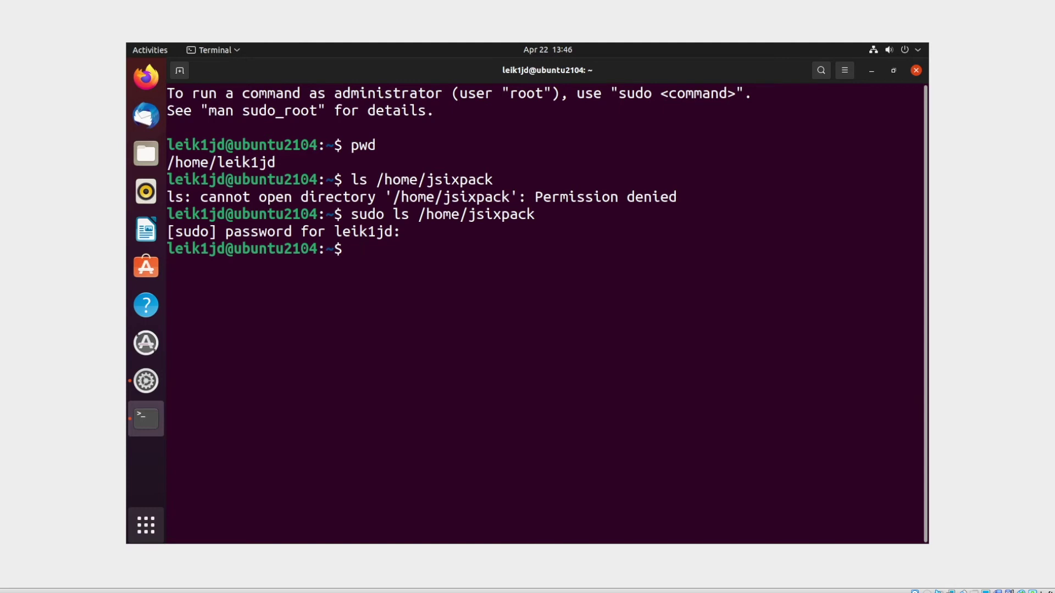
- Open a second terminal tab and switch to the new user with su
{"action": "left_click", "coordinate": [179, 70]}
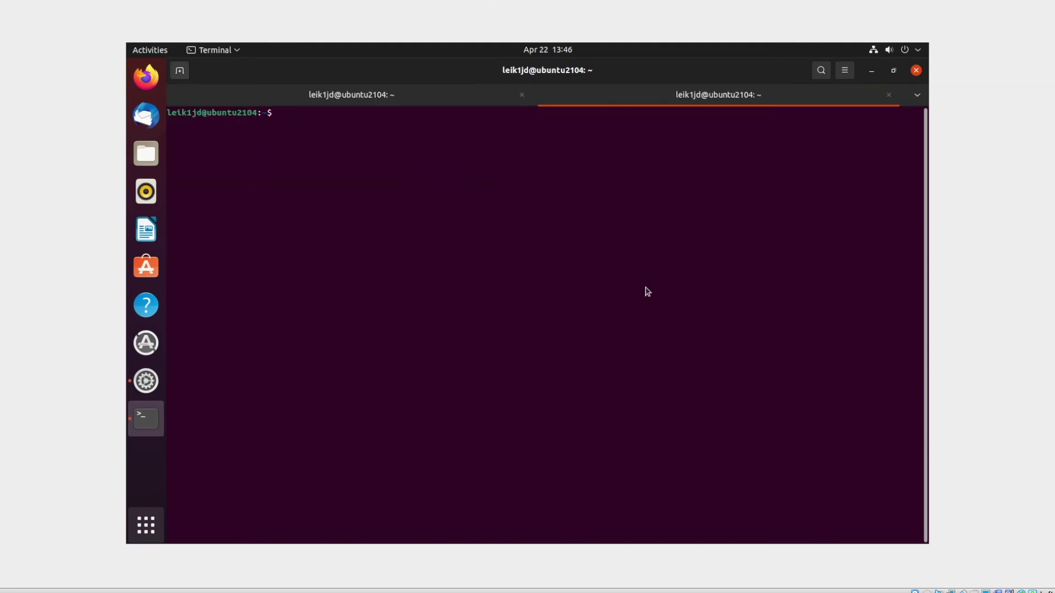
{"action": "type", "text": "su jsixpack"}
{"action": "key", "text": "Return"}
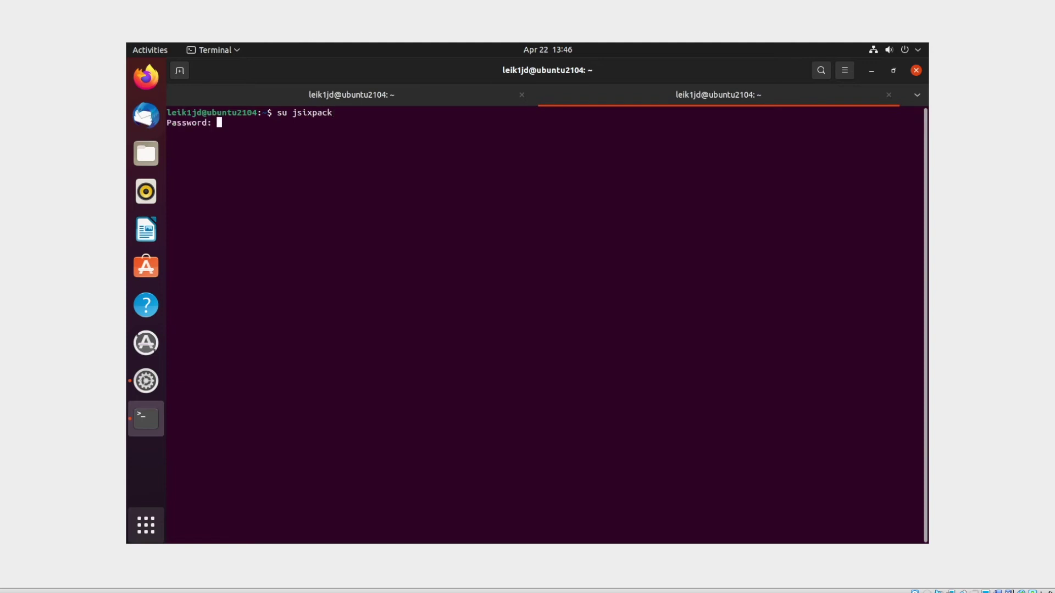
{"action": "key", "text": "Return"}
- As the new user, run cd, pwd and whoami, try listing the administrator's home, then exit
{"action": "type", "text": "cd"}
{"action": "key", "text": "Return"}
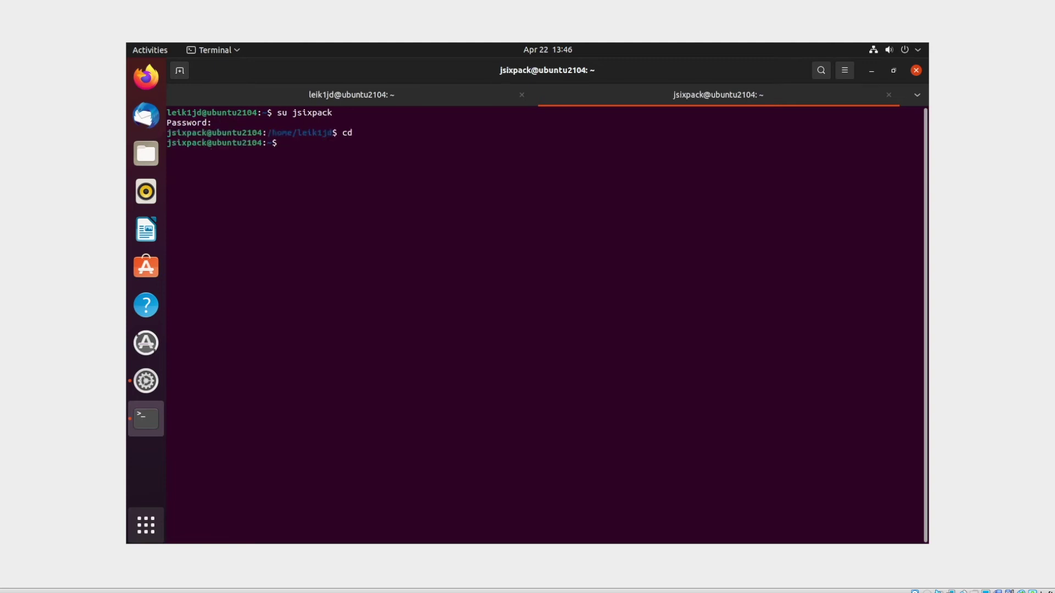
{"action": "type", "text": "pwd"}
{"action": "key", "text": "Return"}
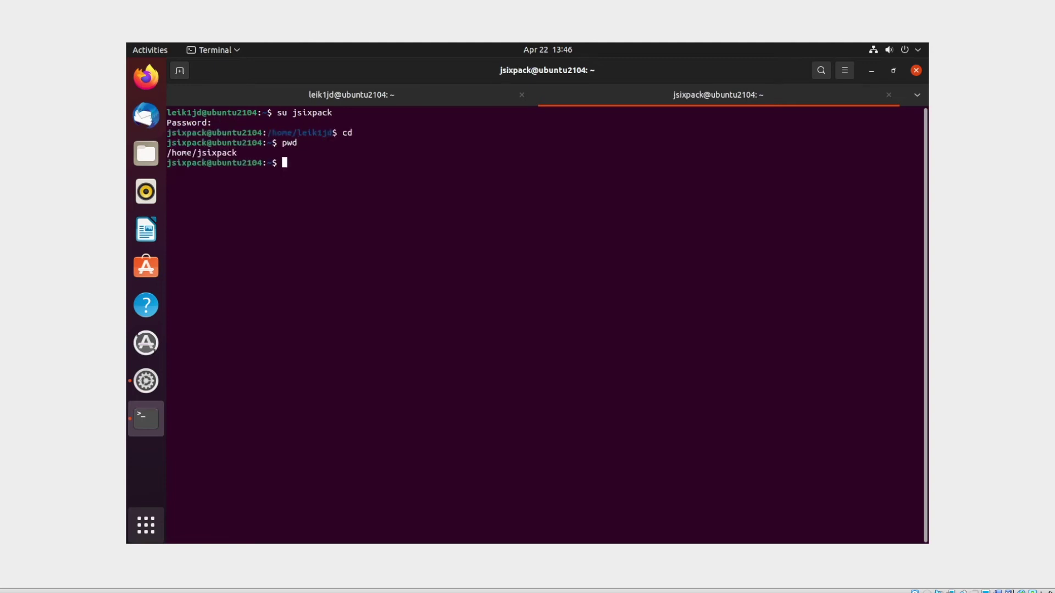
{"action": "type", "text": "whomai"}
{"action": "key", "text": "Return"}
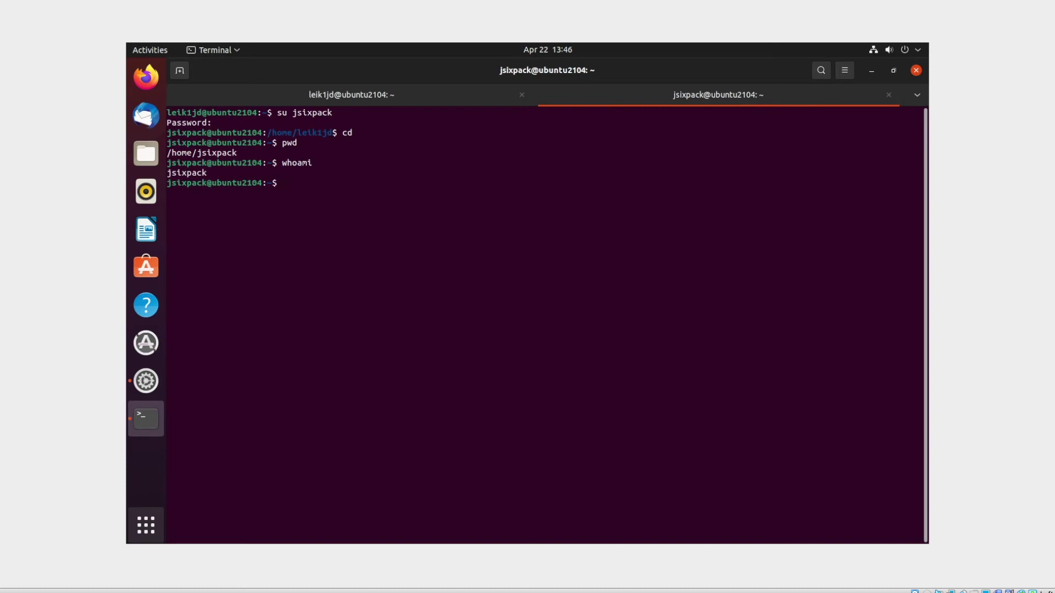
{"action": "type", "text": "ls /home/leik1jd"}
{"action": "key", "text": "Return"}
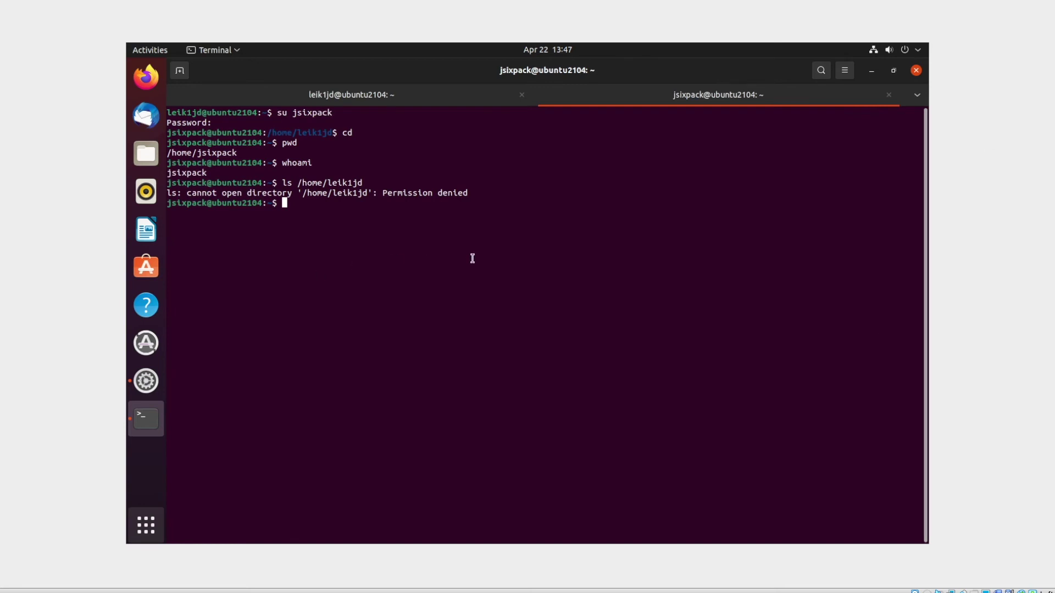
{"action": "key", "text": "ctrl+d"}
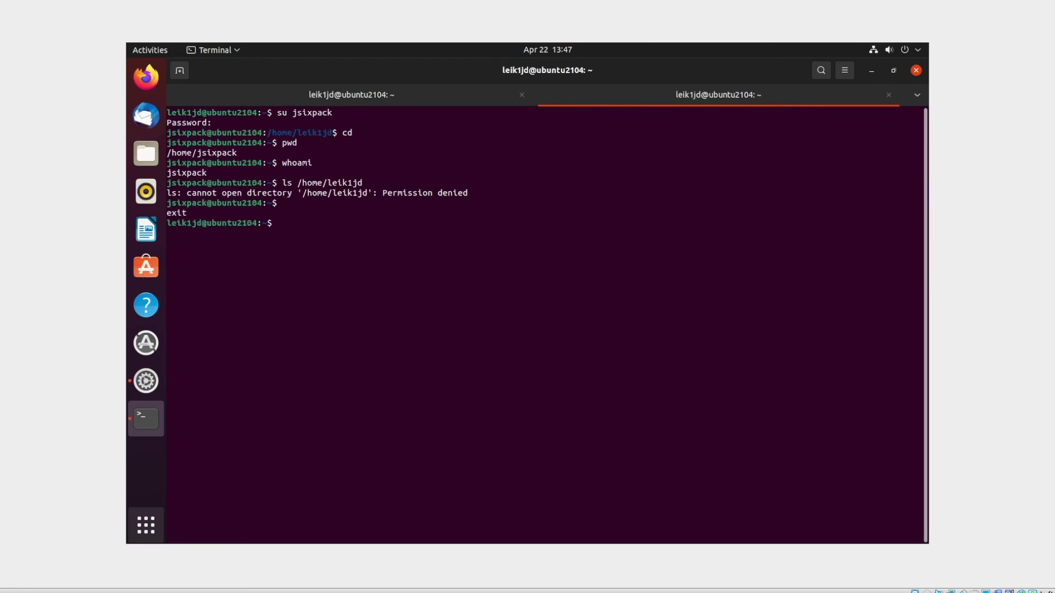
- Close the second terminal tab, the Terminal window and the Settings window
{"action": "key", "text": "ctrl+d"}
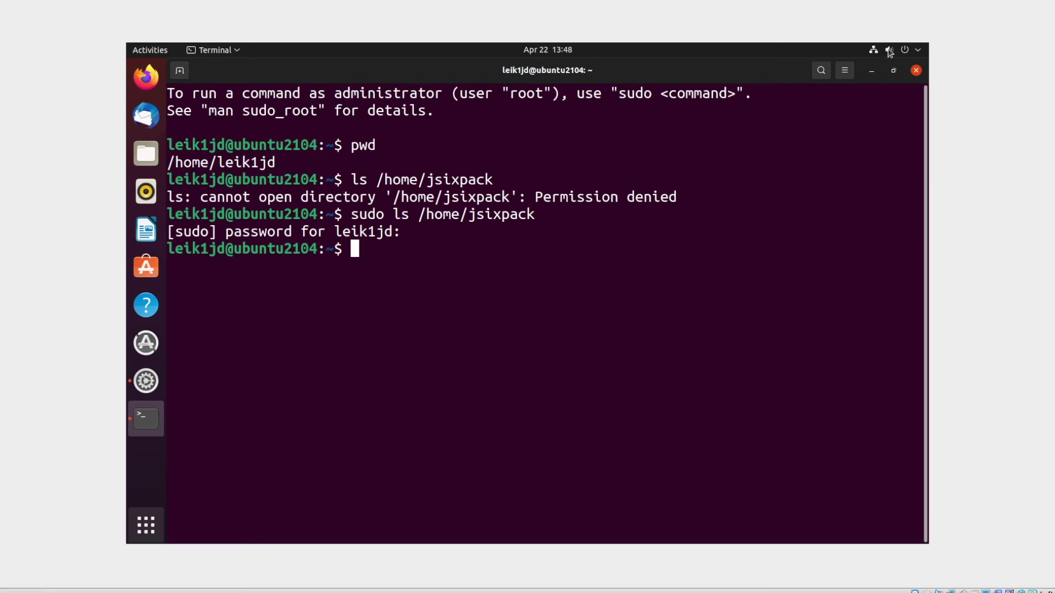
{"action": "left_click", "coordinate": [914, 71]}
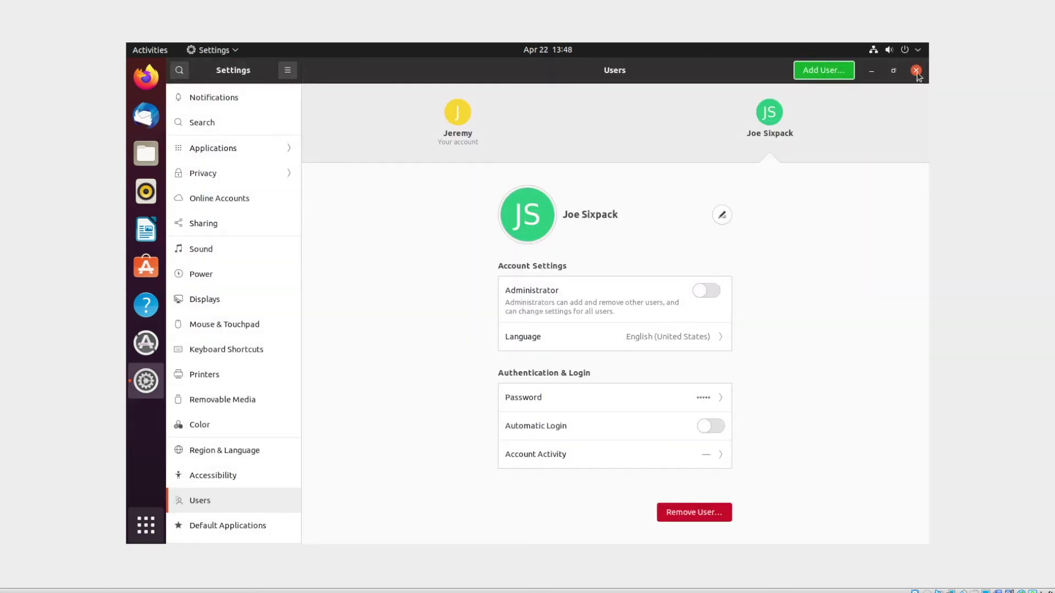
{"action": "left_click", "coordinate": [916, 71]}
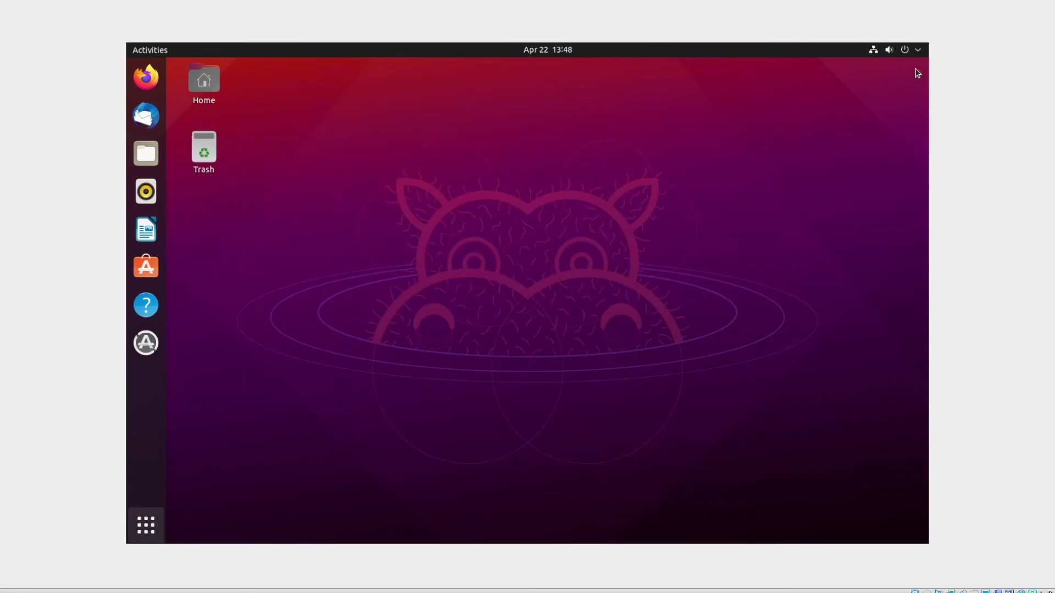
- Set the first hippo photo as the desktop background via Change Background, then close Settings
{"action": "right_click", "coordinate": [347, 145]}
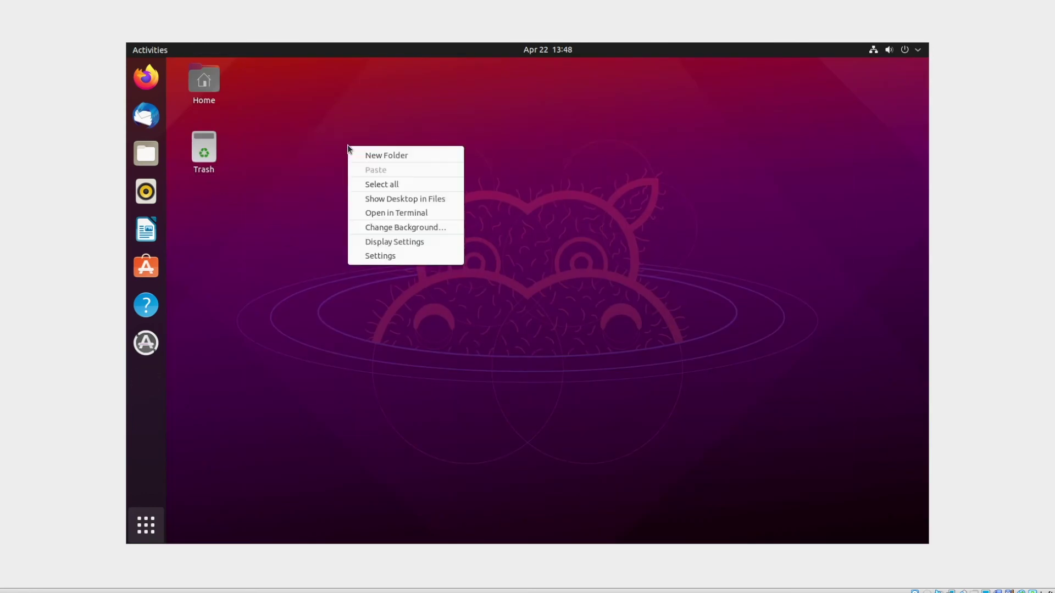
{"action": "left_click", "coordinate": [431, 228]}
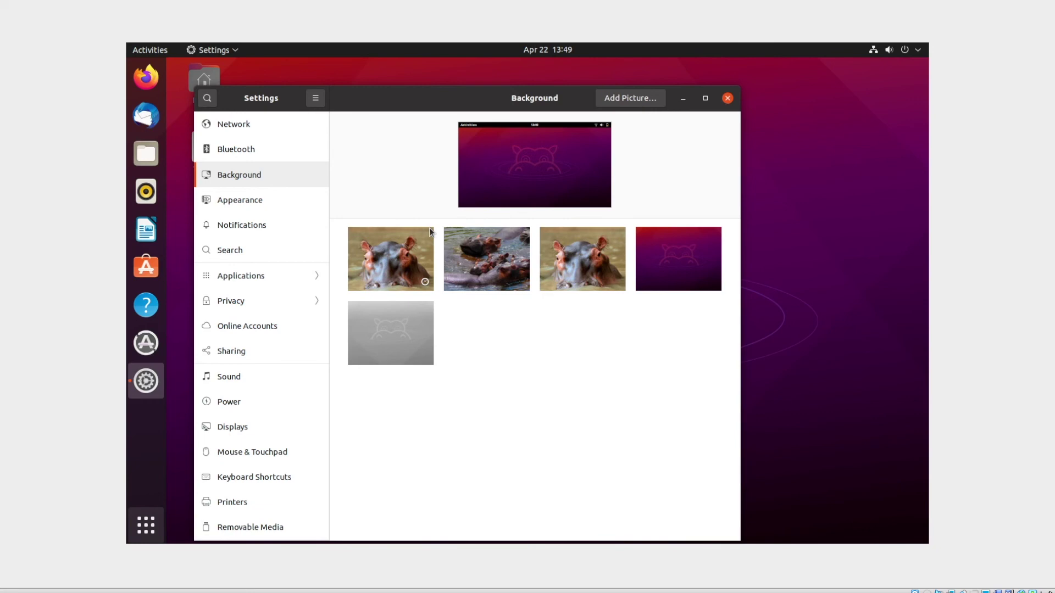
{"action": "left_click", "coordinate": [429, 234]}
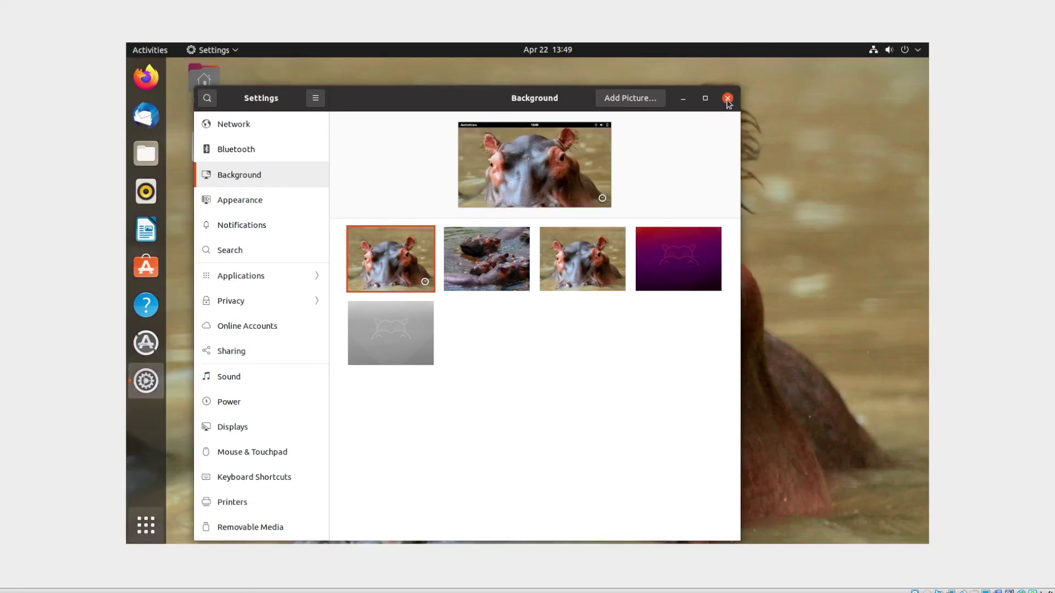
{"action": "left_click", "coordinate": [727, 99]}
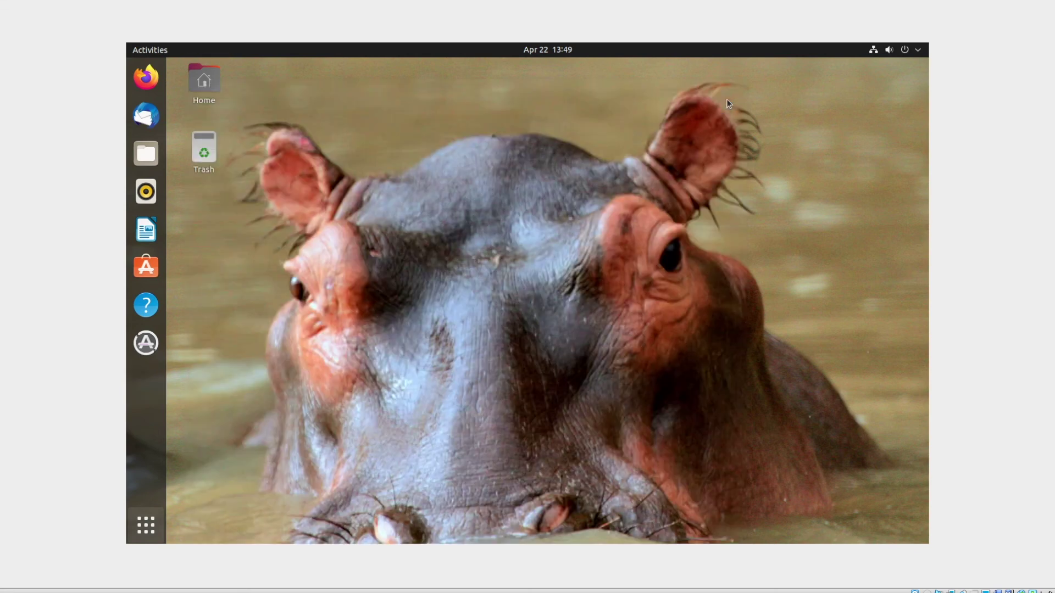